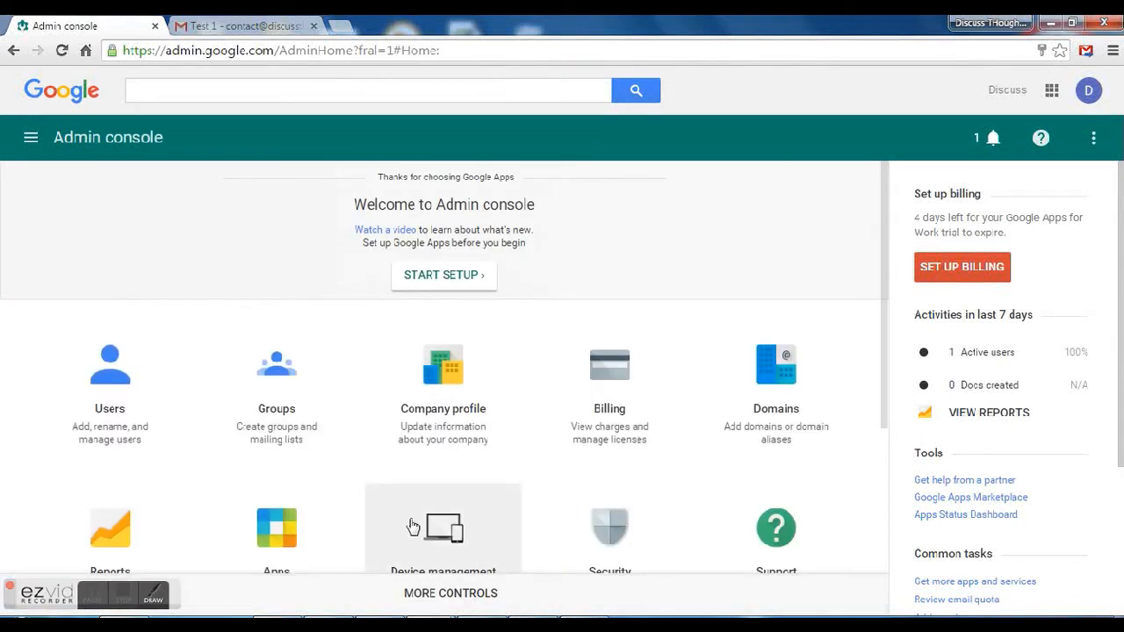
scroll(236, 444, down, 1)
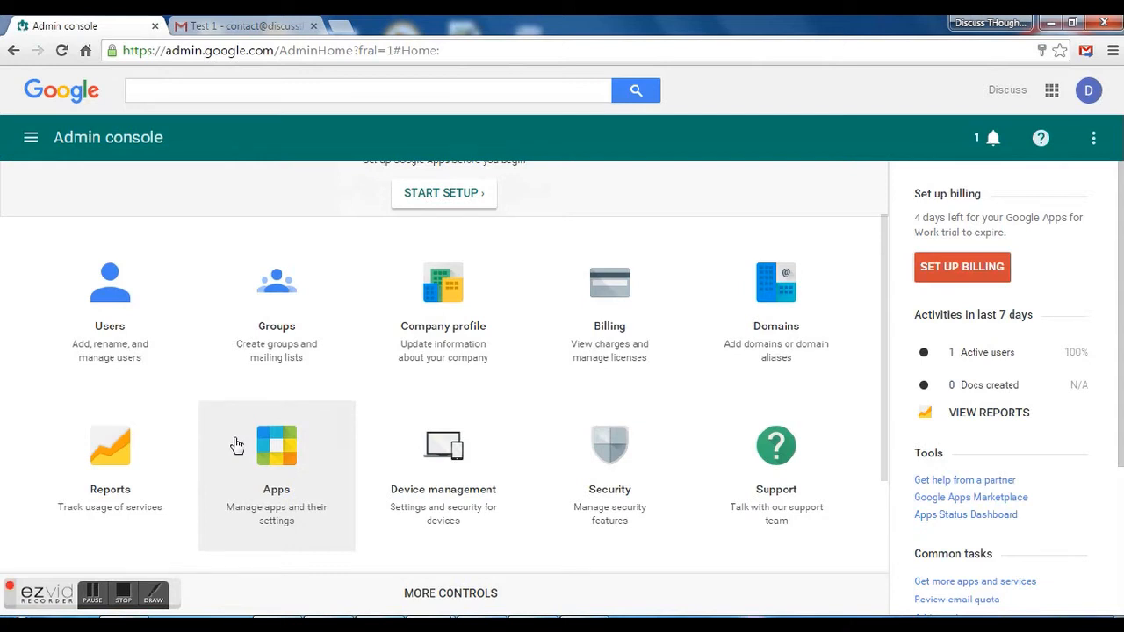
scroll(309, 506, down, 1)
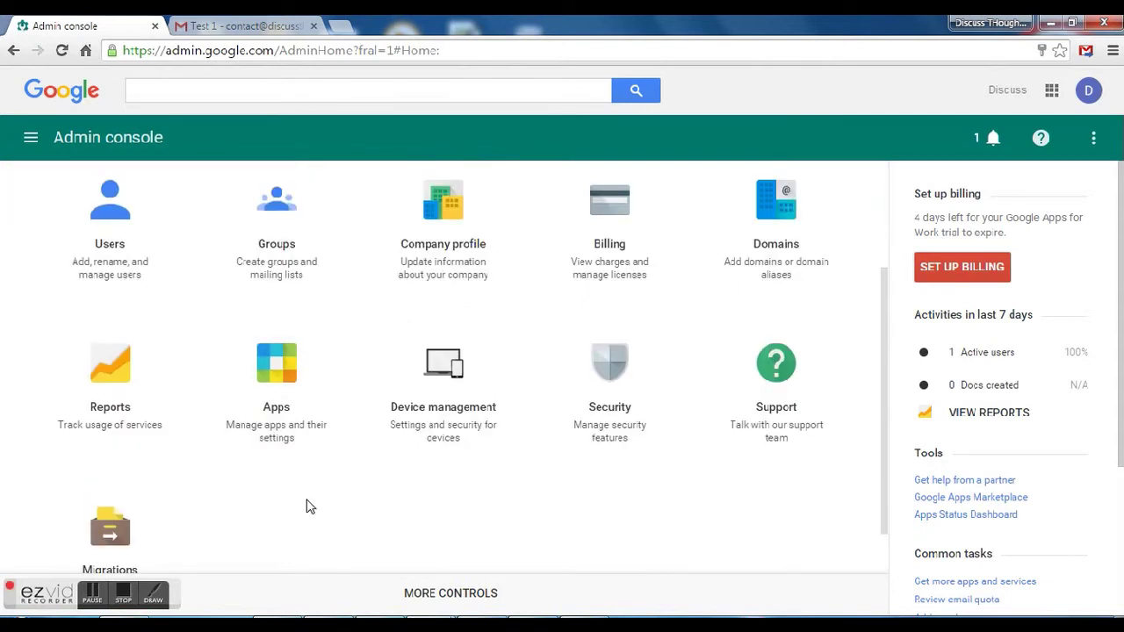
Step: Navigate through Apps and core Google Apps services to Gmail's Advanced settings page
click(274, 402)
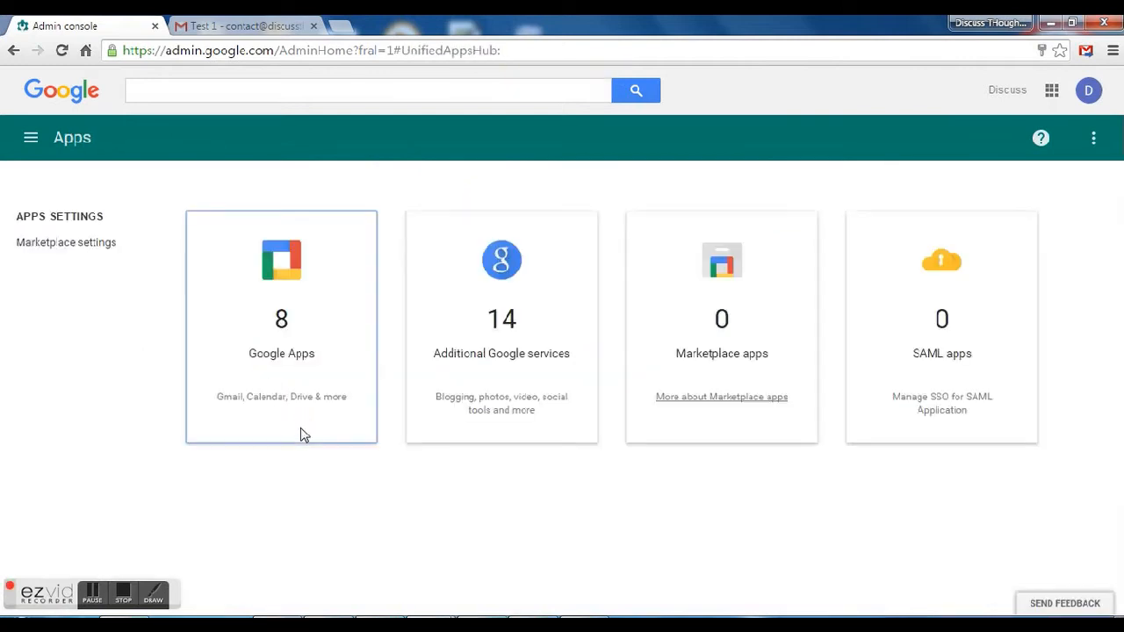
click(292, 344)
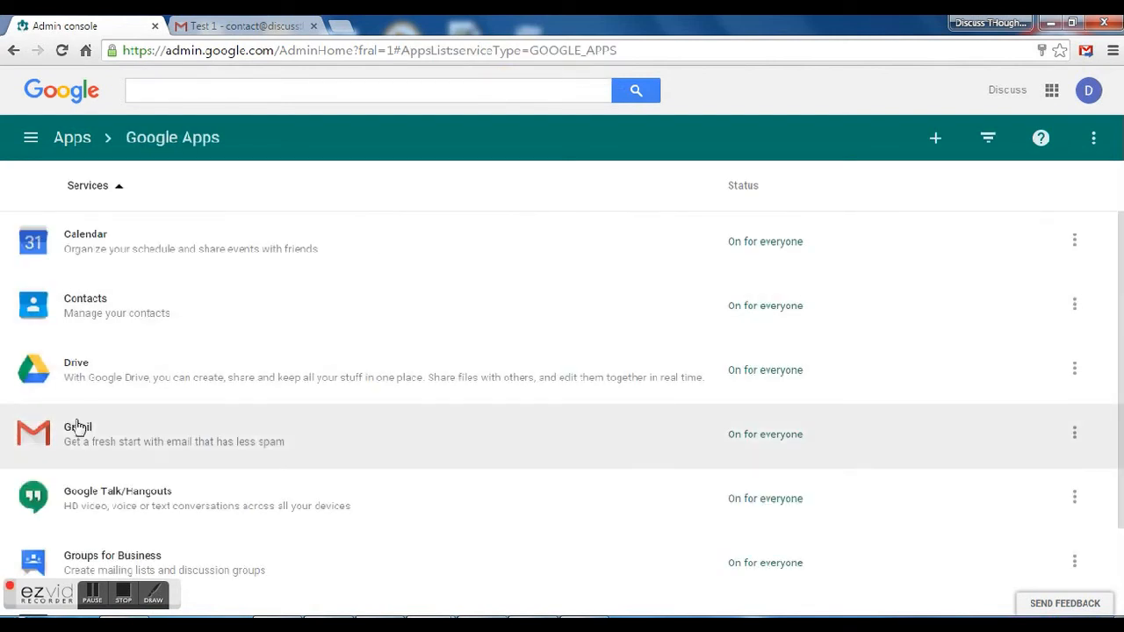
click(77, 426)
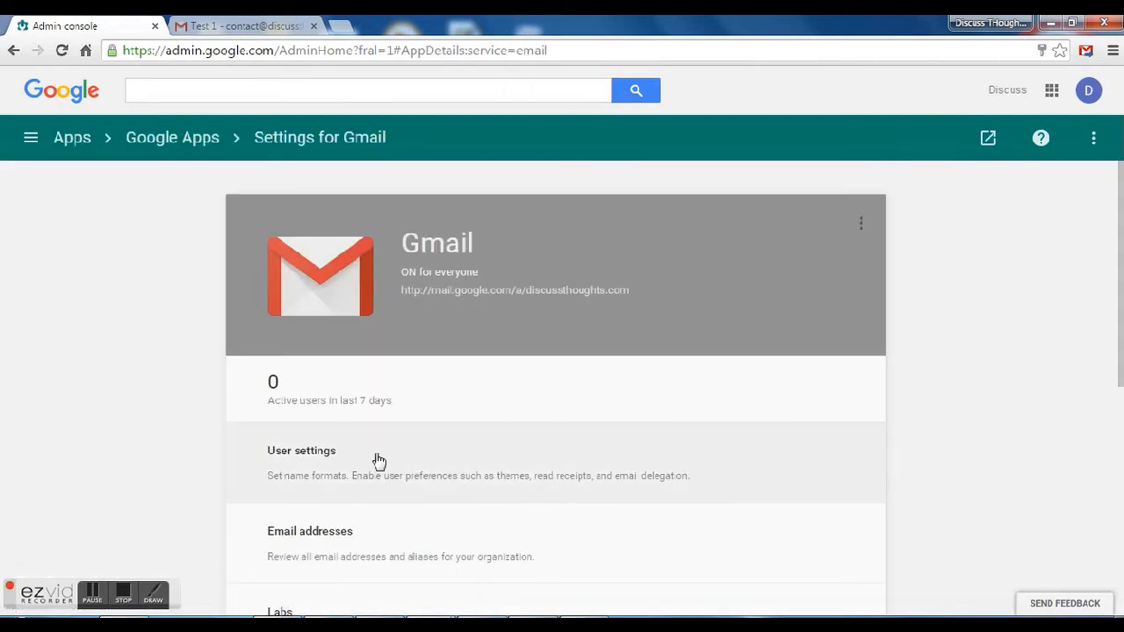
click(375, 457)
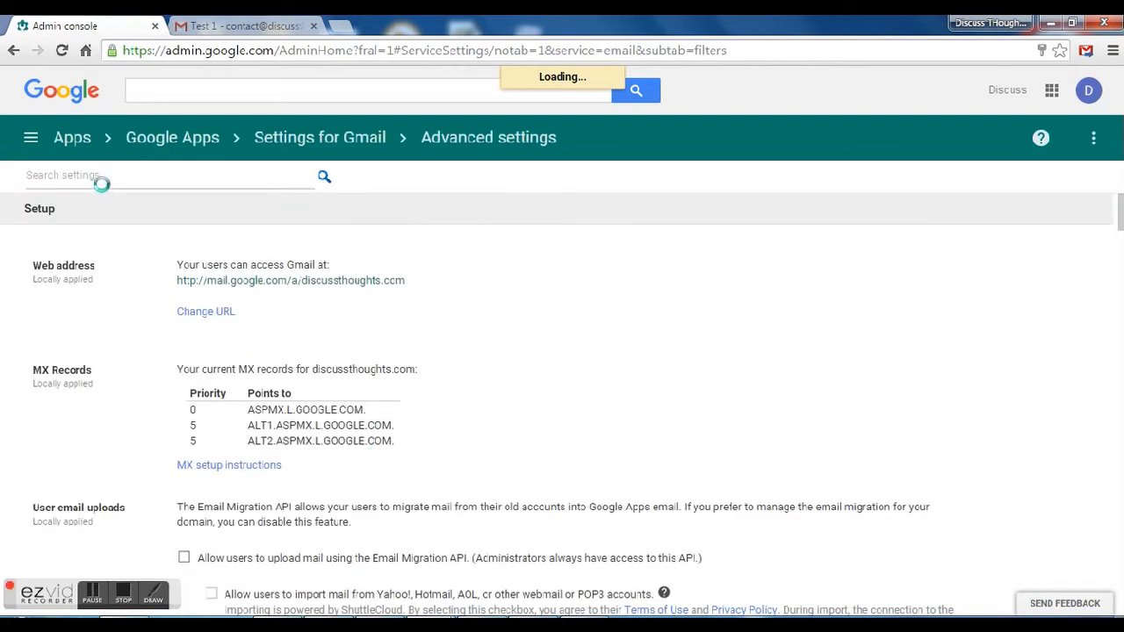
Step: Search the settings for 'conte' and start configuring a new Content compliance rule
click(112, 177)
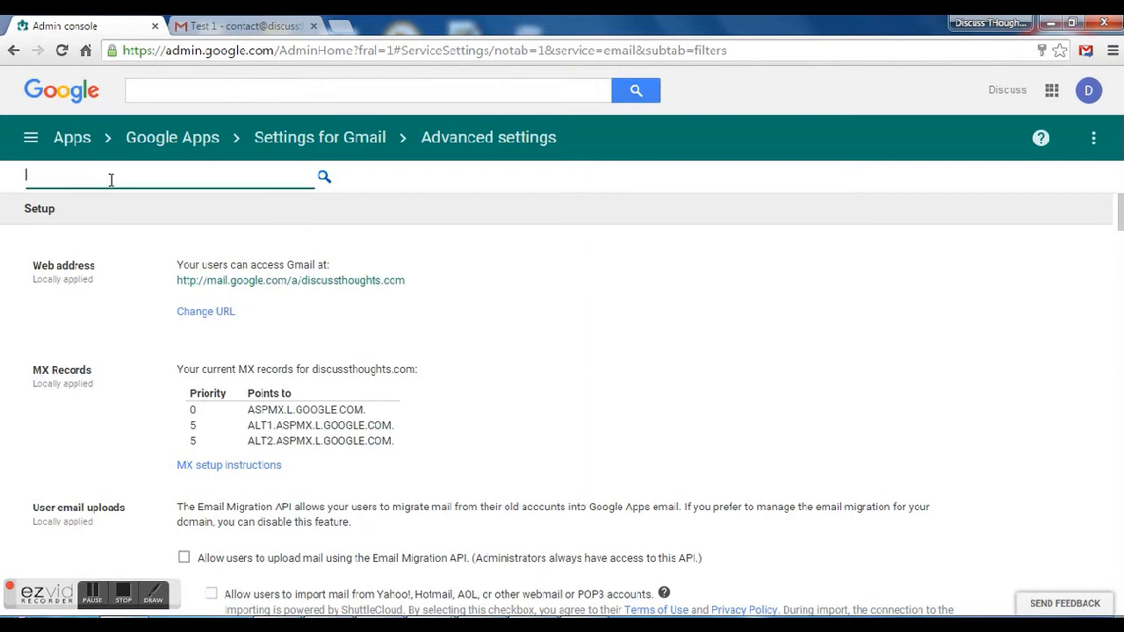
text(conte)
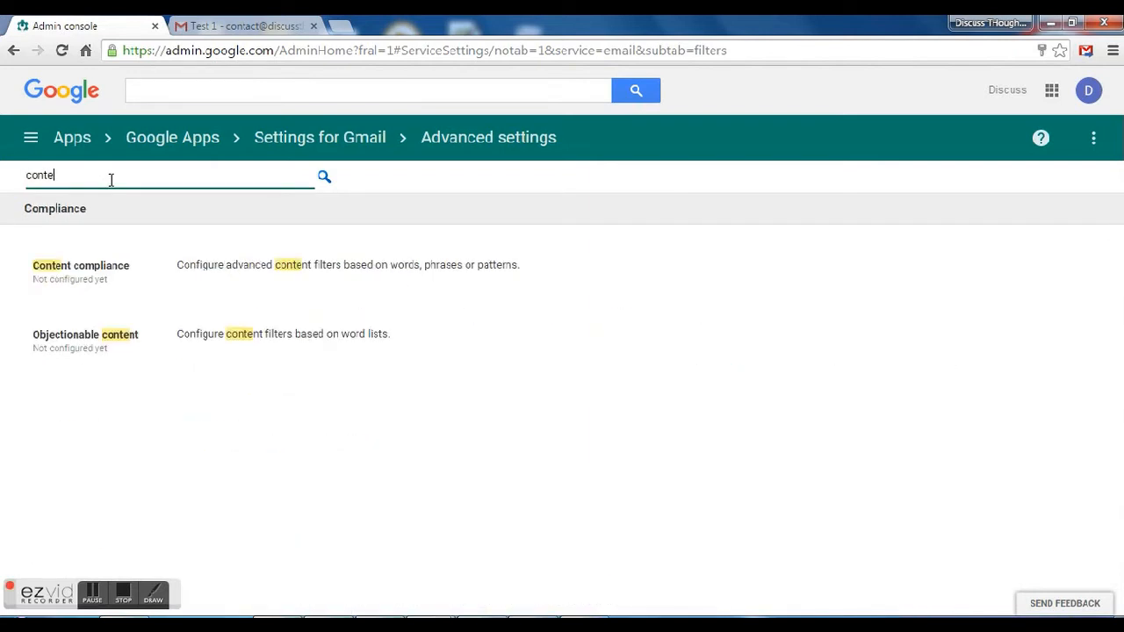
mouse_move(351, 271)
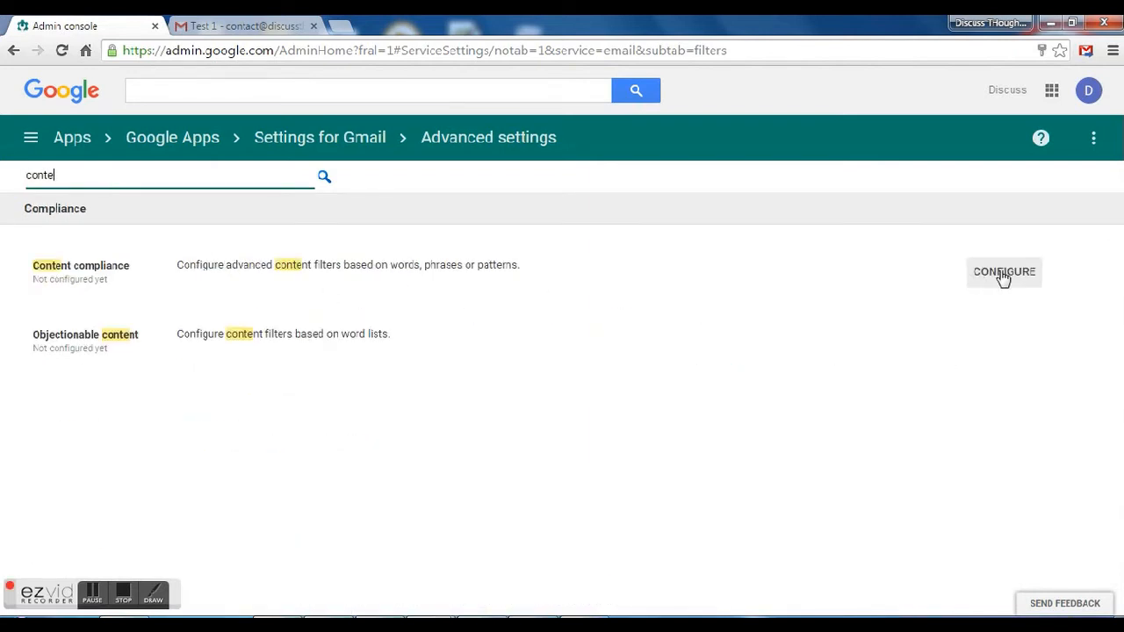
click(1004, 276)
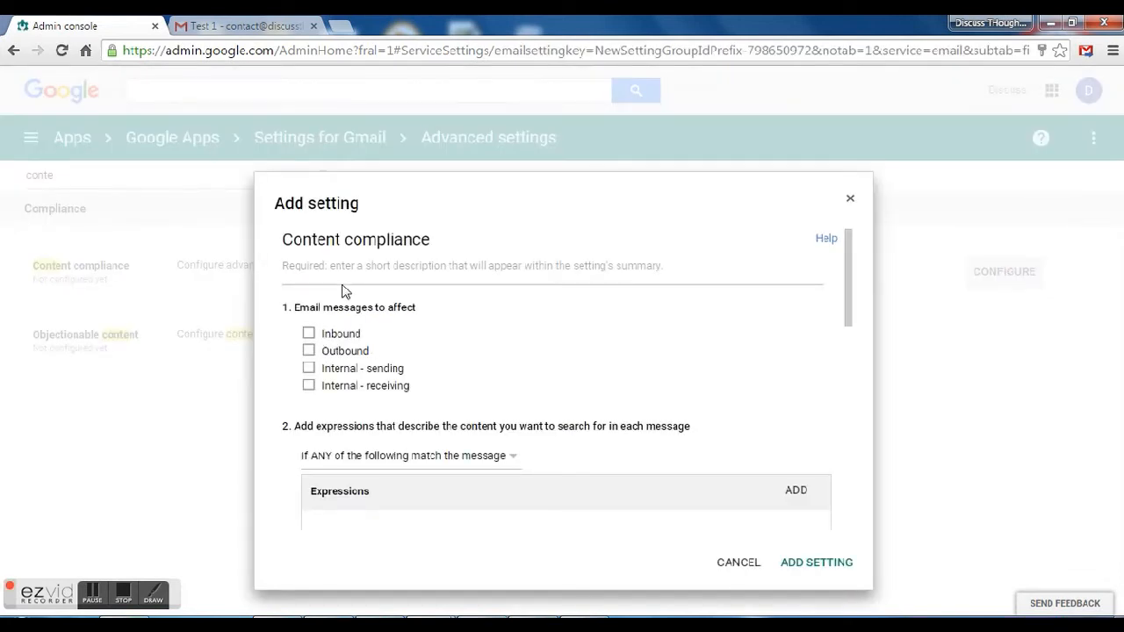
Step: Describe the rule as 'disable forwarding outside oranization', target outbound mail, require ALL expressions to match
click(345, 272)
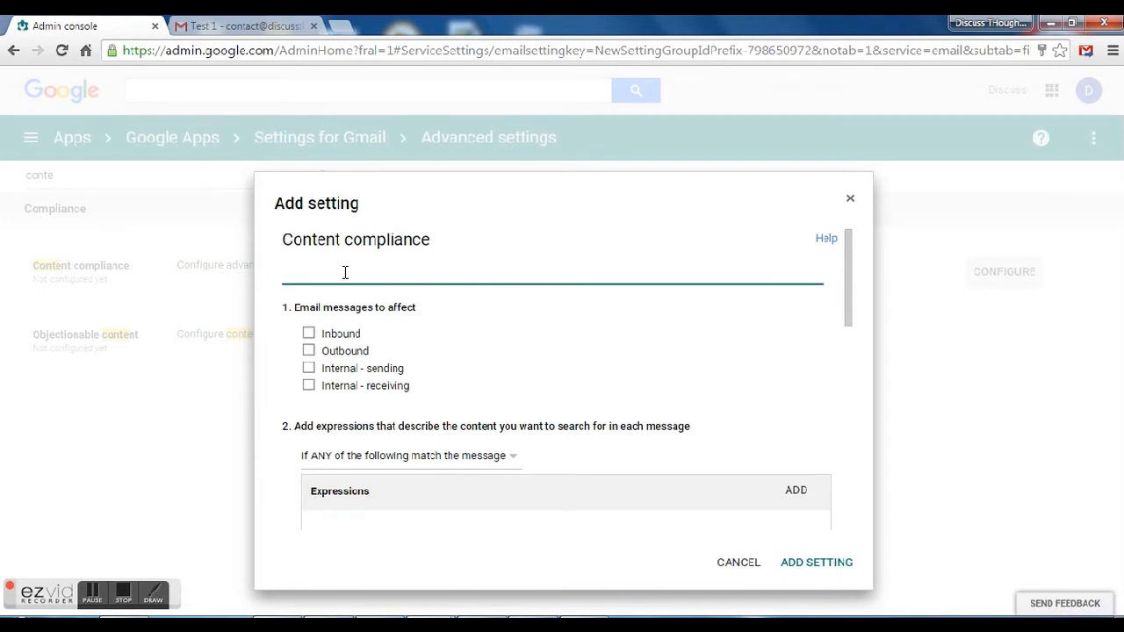
scroll(345, 273, down, 3)
scroll(344, 271, up, 3)
text(dis)
text(able )
text(forwarding )
text(outside o)
text(ranizatio)
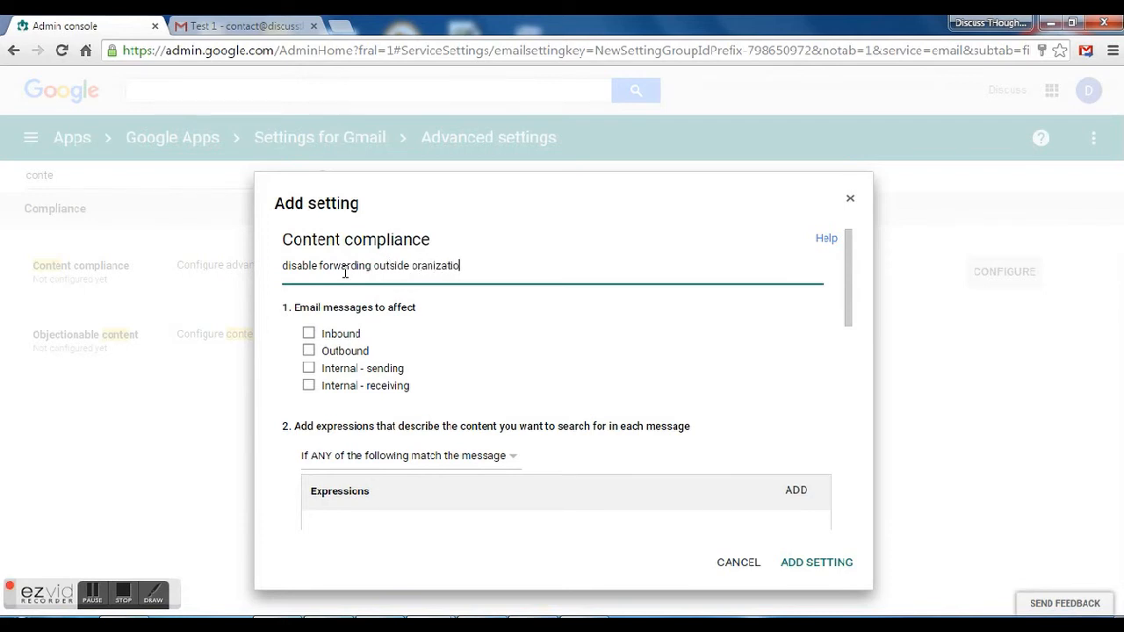
text(n)
click(309, 350)
scroll(413, 397, down, 1)
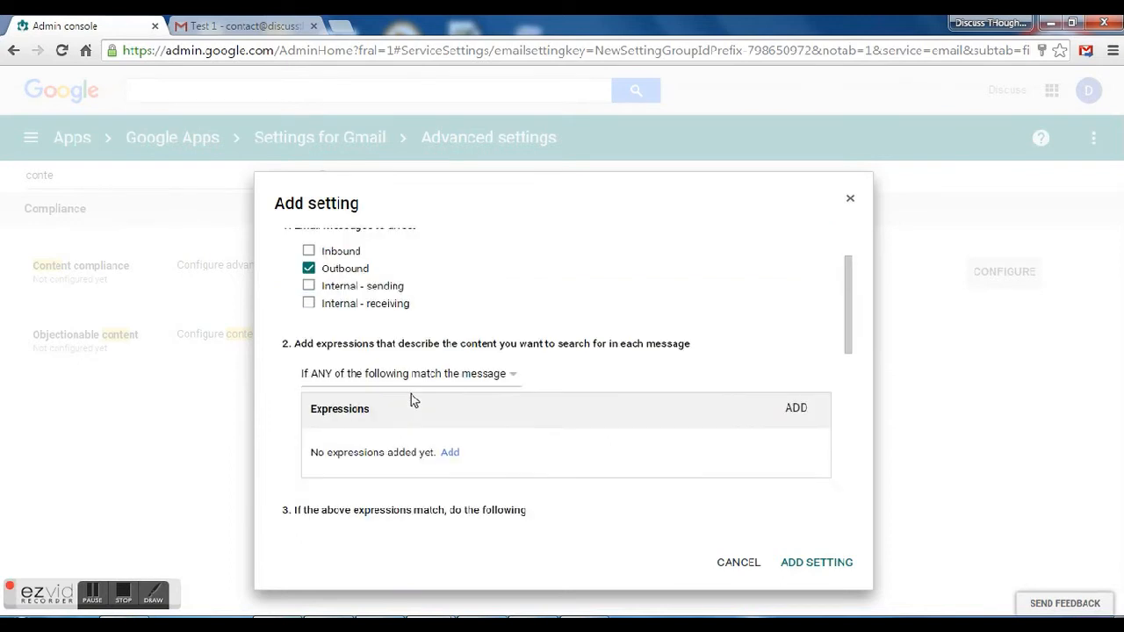
scroll(411, 395, down, 1)
scroll(406, 377, up, 1)
click(341, 379)
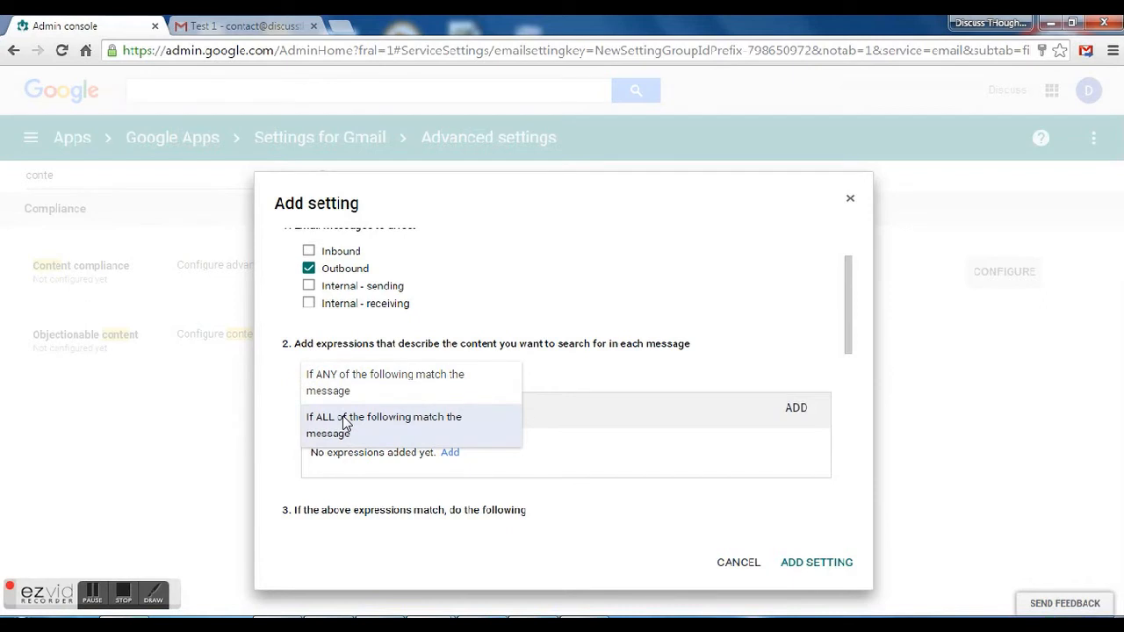
click(342, 415)
Step: Copy the Not matches regex pattern from the Notepad++ notes and return to the browser
click(584, 615)
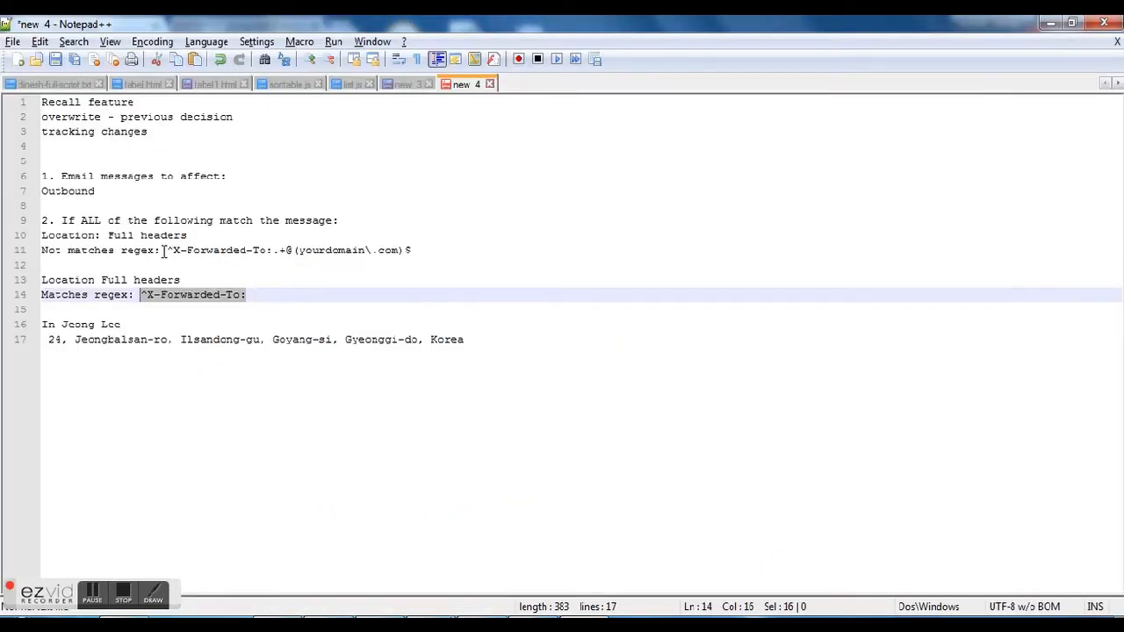
drag(167, 250, 411, 252)
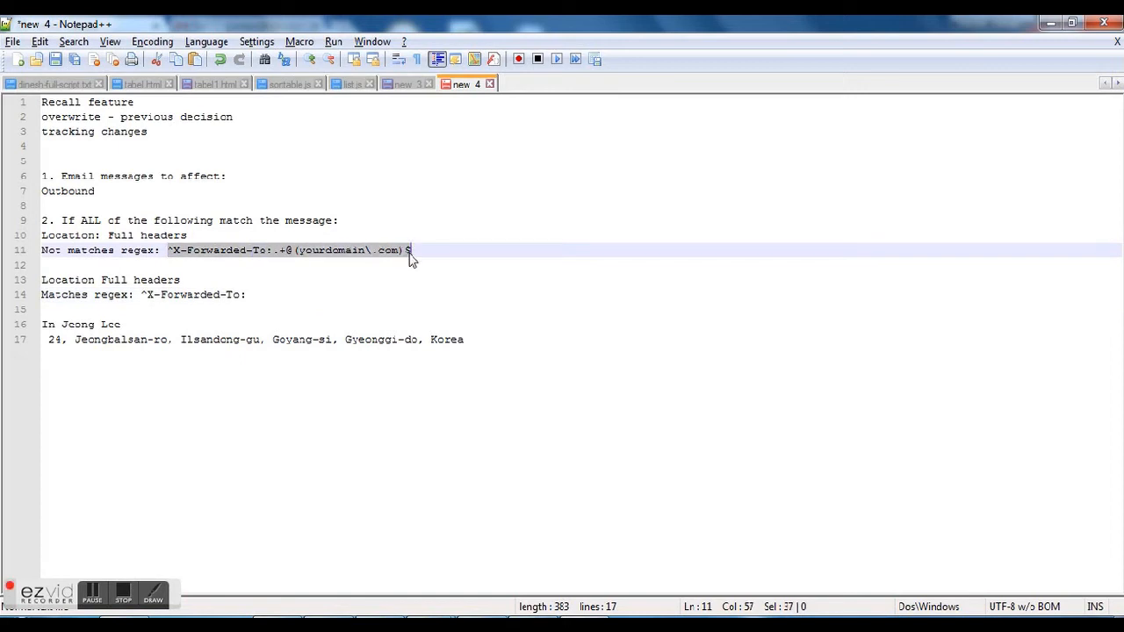
key(ctrl+c)
key(alt+Tab)
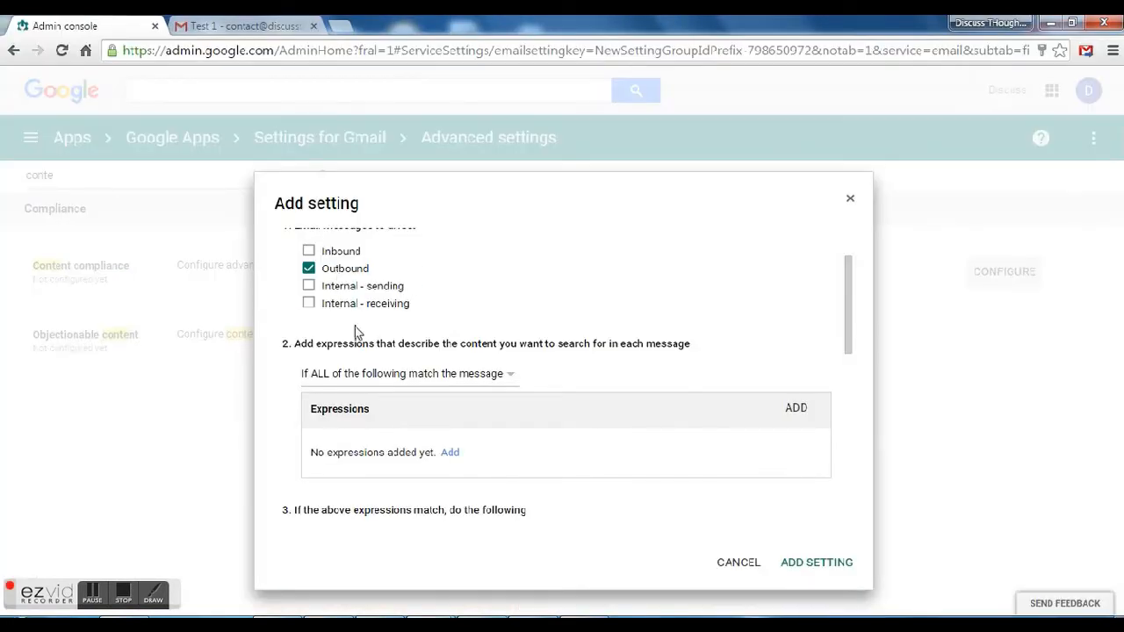
scroll(444, 447, down, 1)
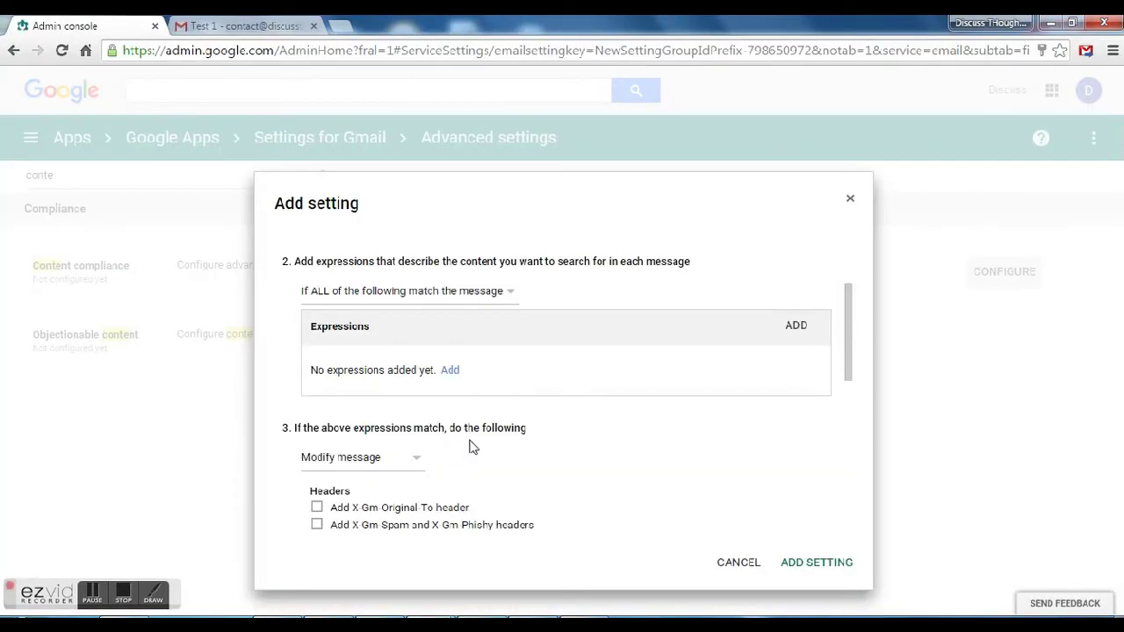
Step: Add an Advanced content match expression over Full headers with match type Not matches regex
click(450, 370)
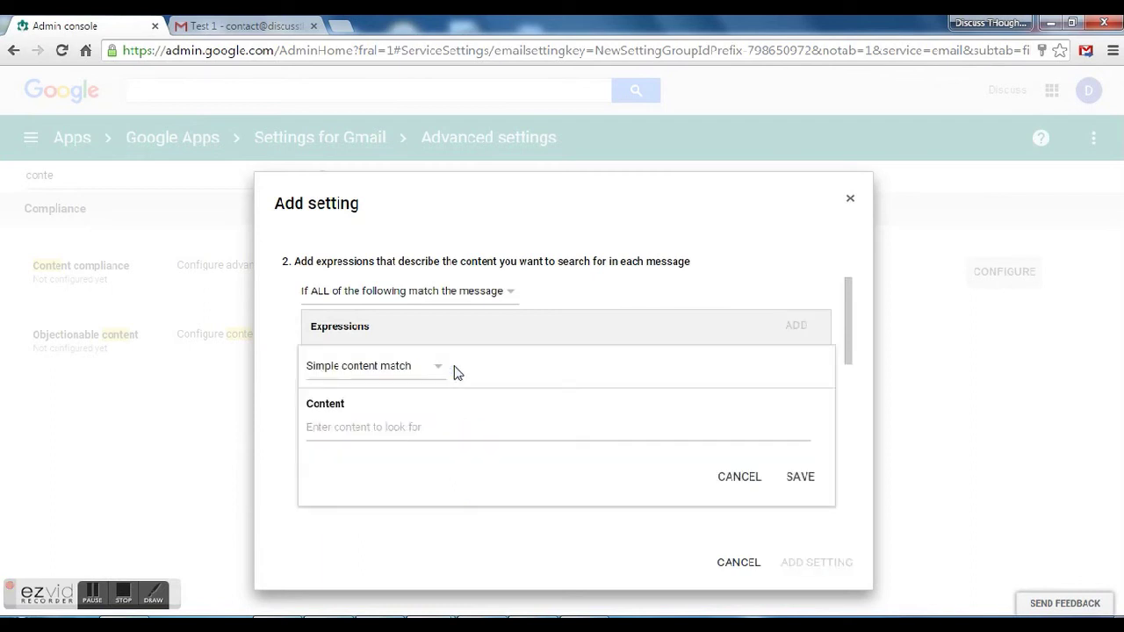
click(399, 368)
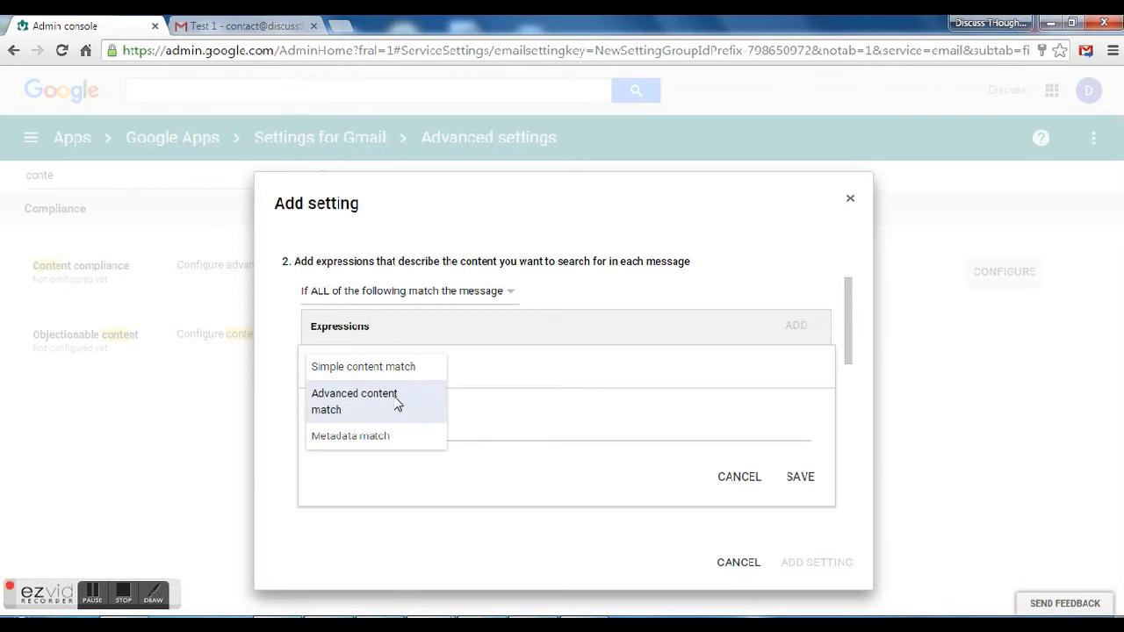
click(398, 404)
scroll(397, 404, down, 1)
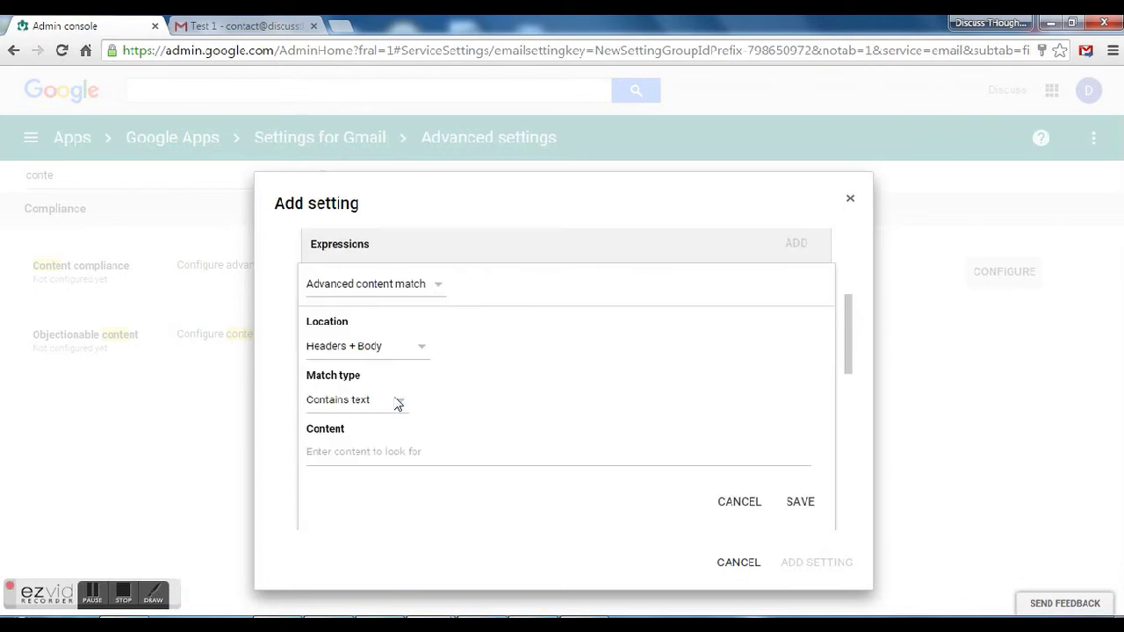
click(386, 346)
click(363, 376)
click(360, 402)
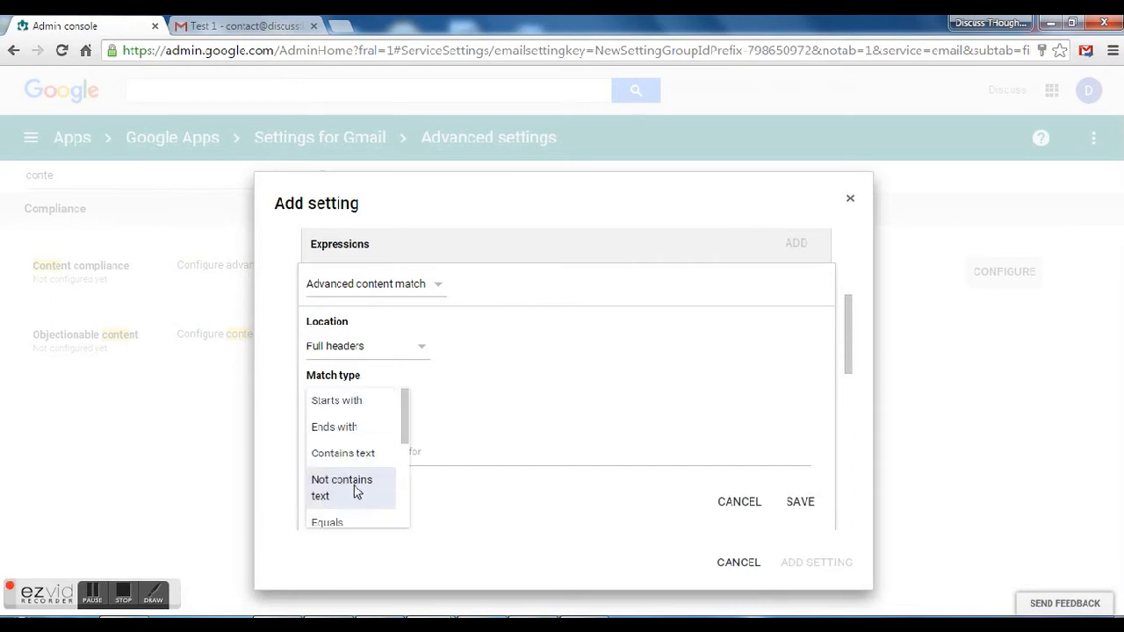
scroll(356, 474, down, 2)
scroll(356, 494, down, 2)
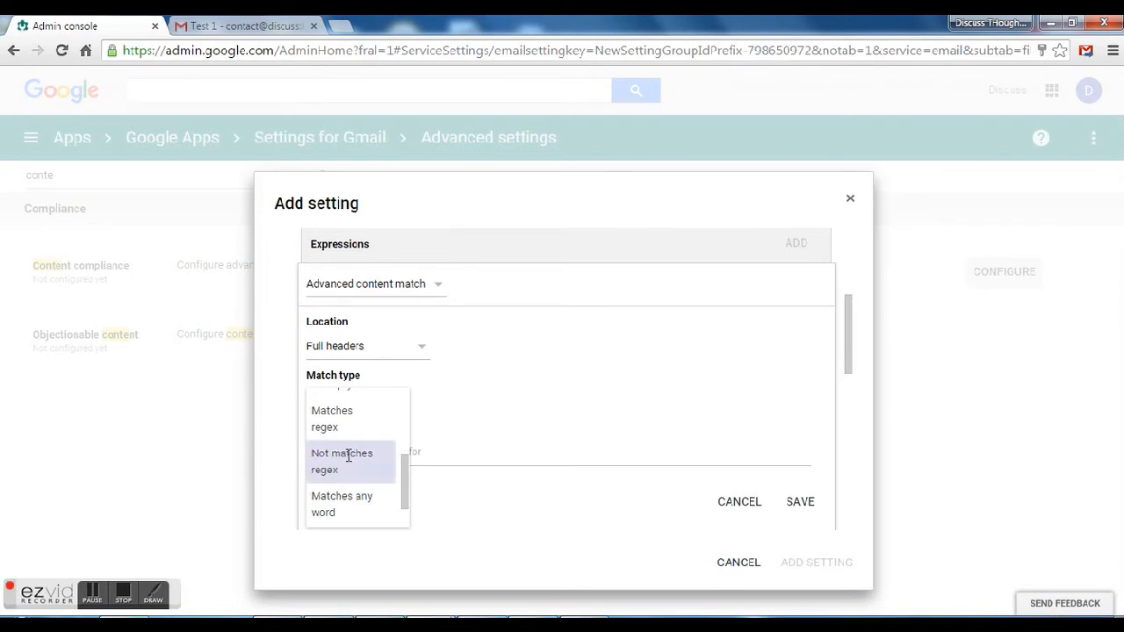
click(350, 461)
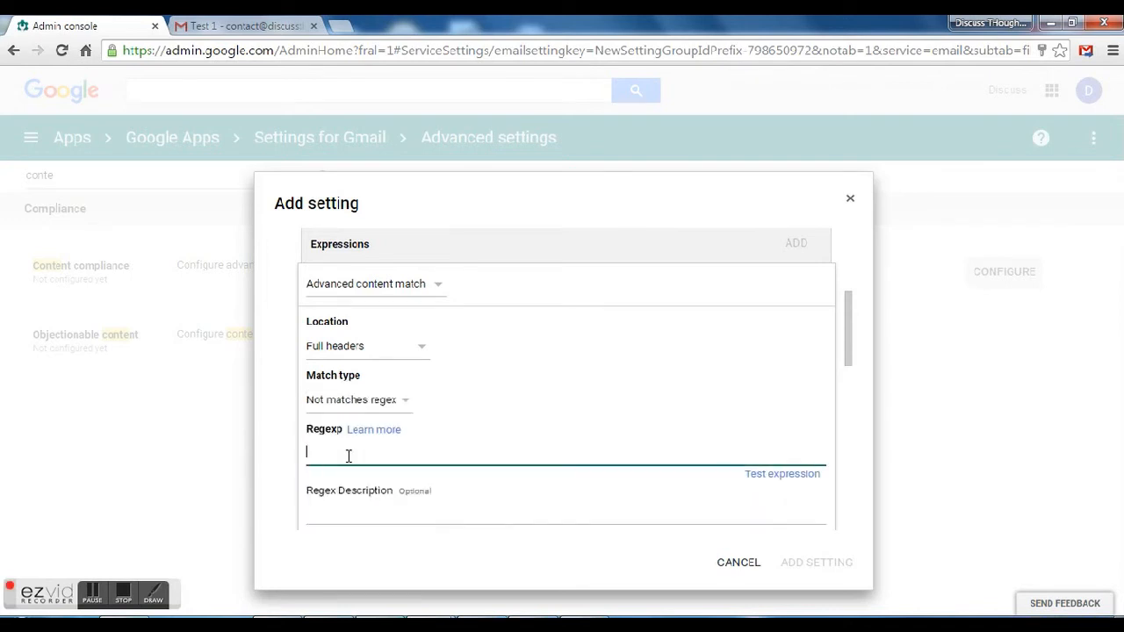
Step: Paste the X-Forwarded-To regex, replace yourdomain with discussthoughts, and save the expression
key(ctrl+v)
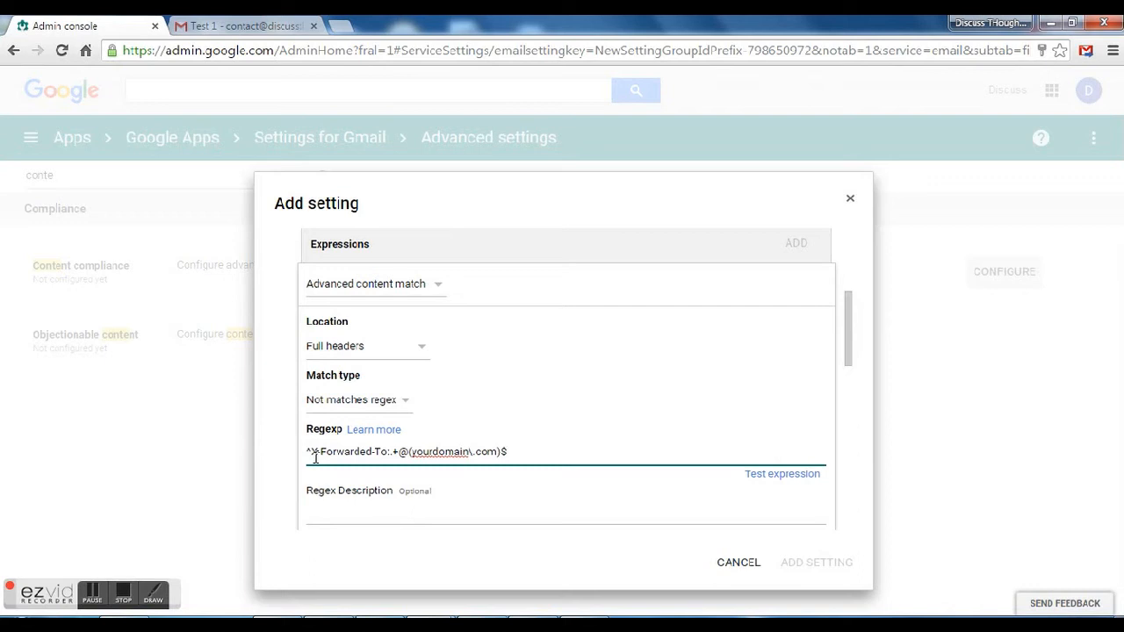
drag(311, 451, 392, 454)
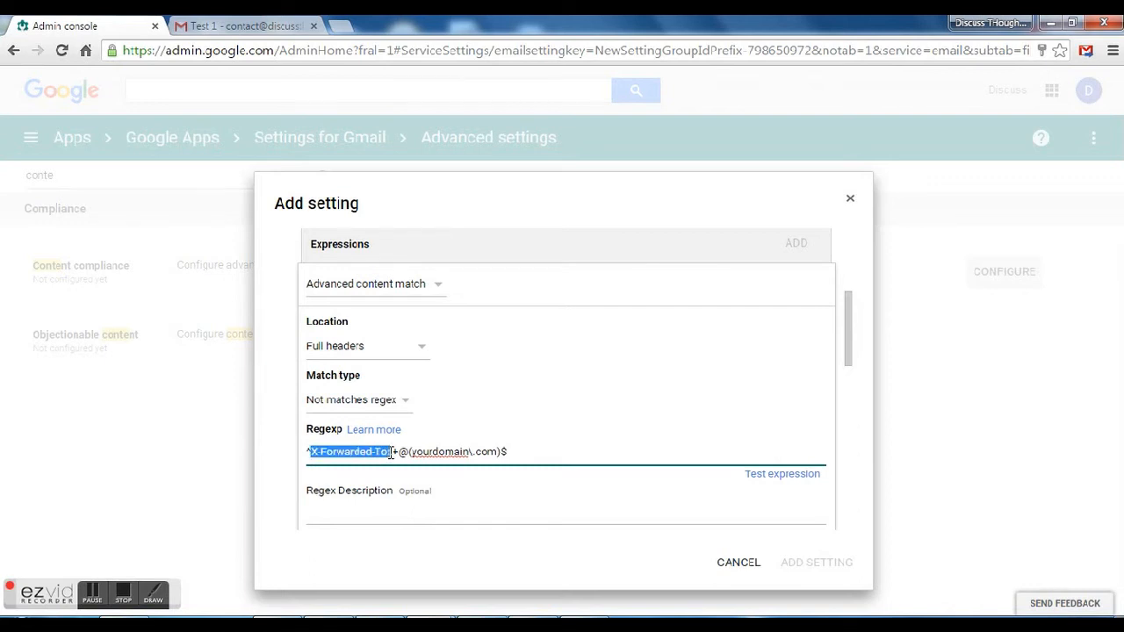
double_click(439, 451)
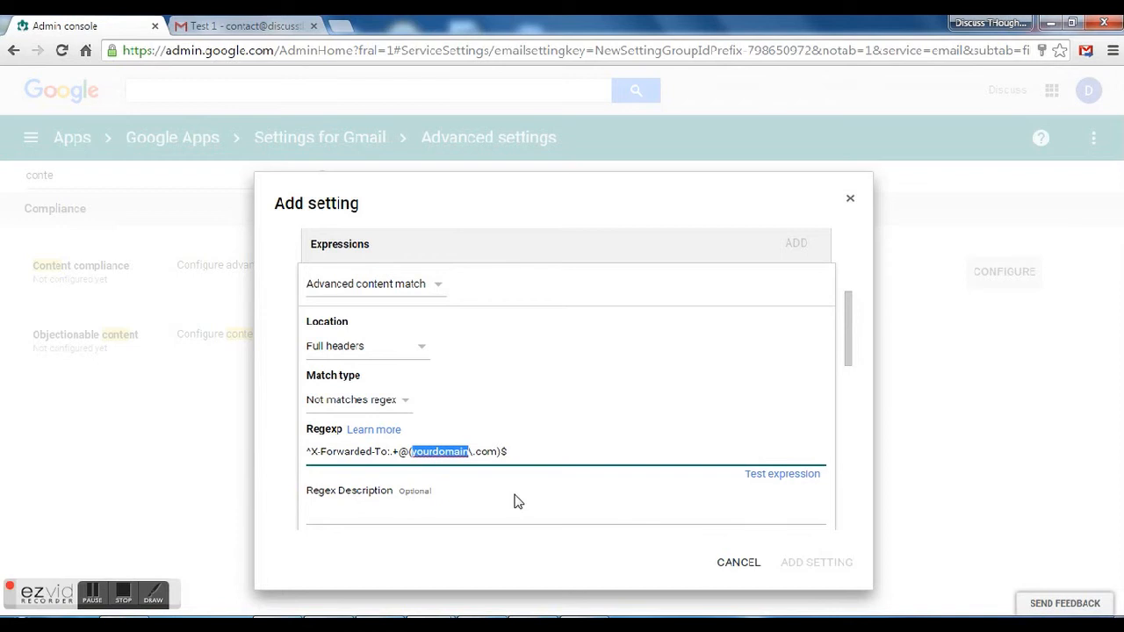
text(d)
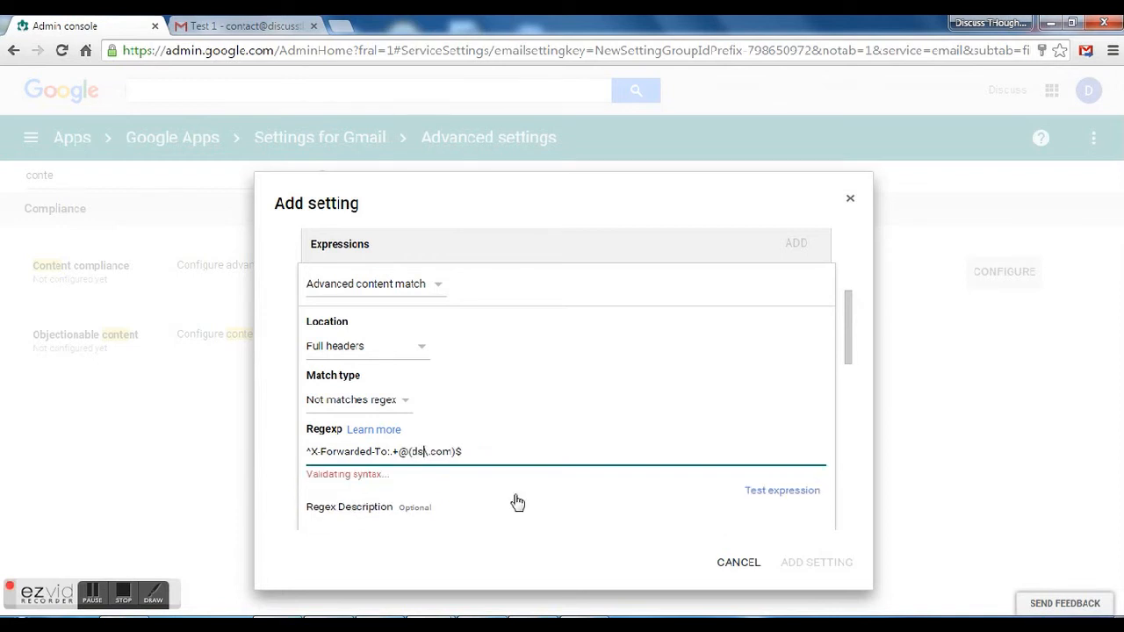
text(sc)
key(BackSpace)
text(cuss)
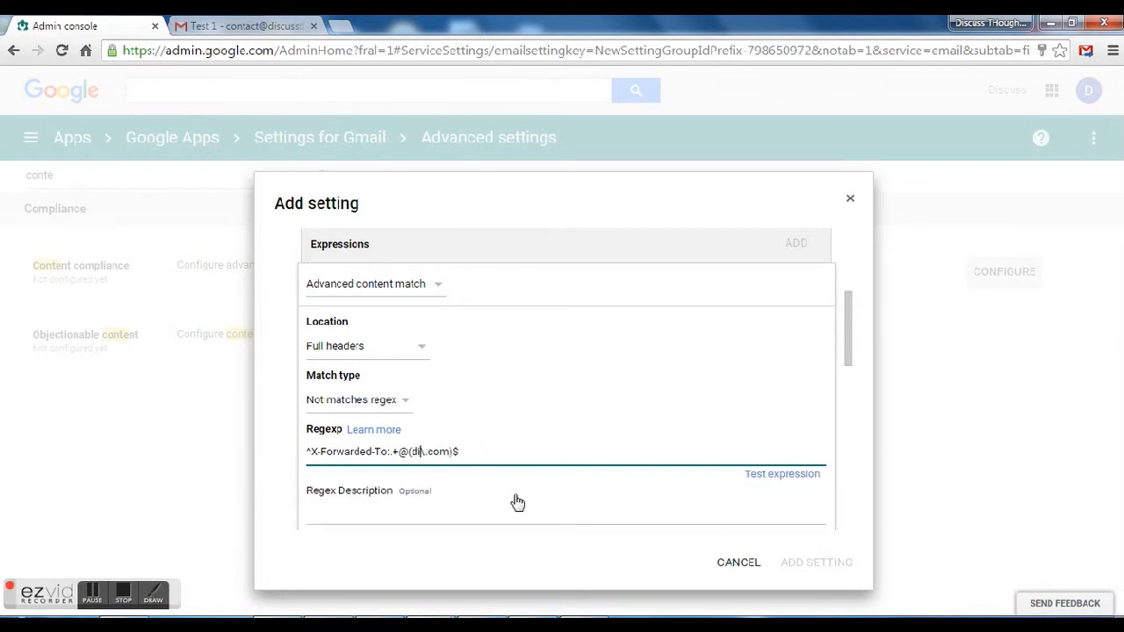
text(though)
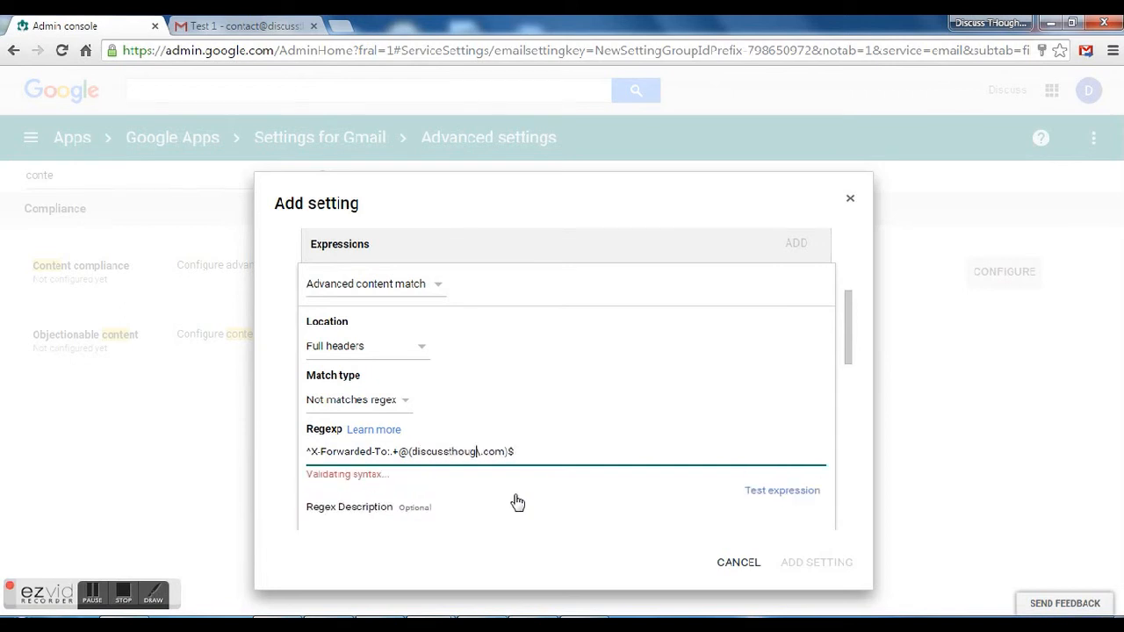
text(ts)
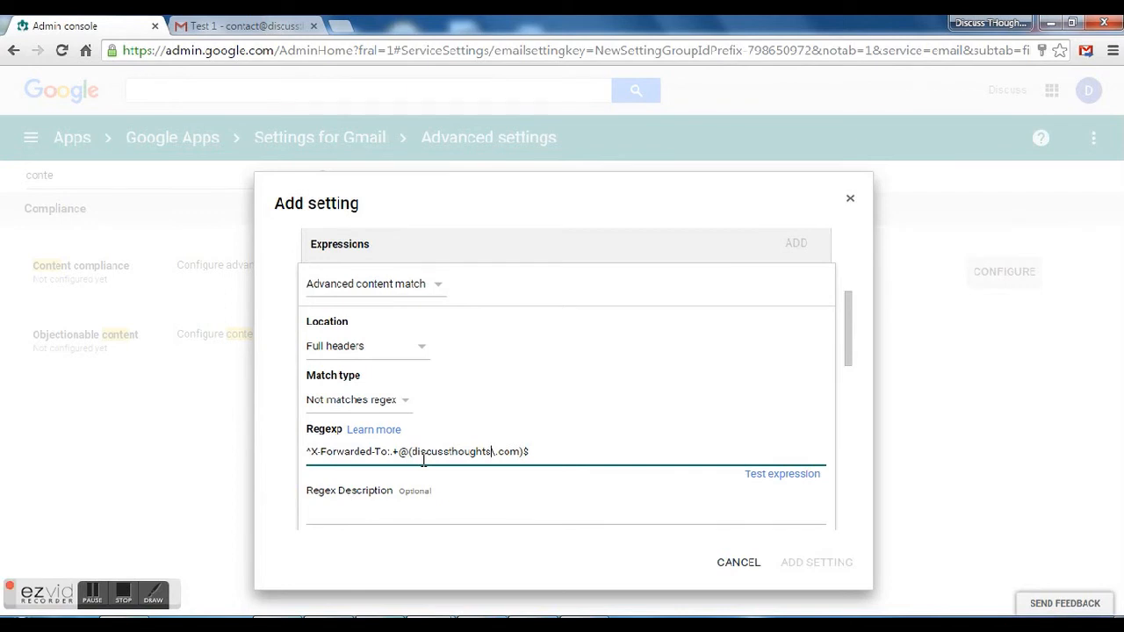
scroll(423, 461, down, 2)
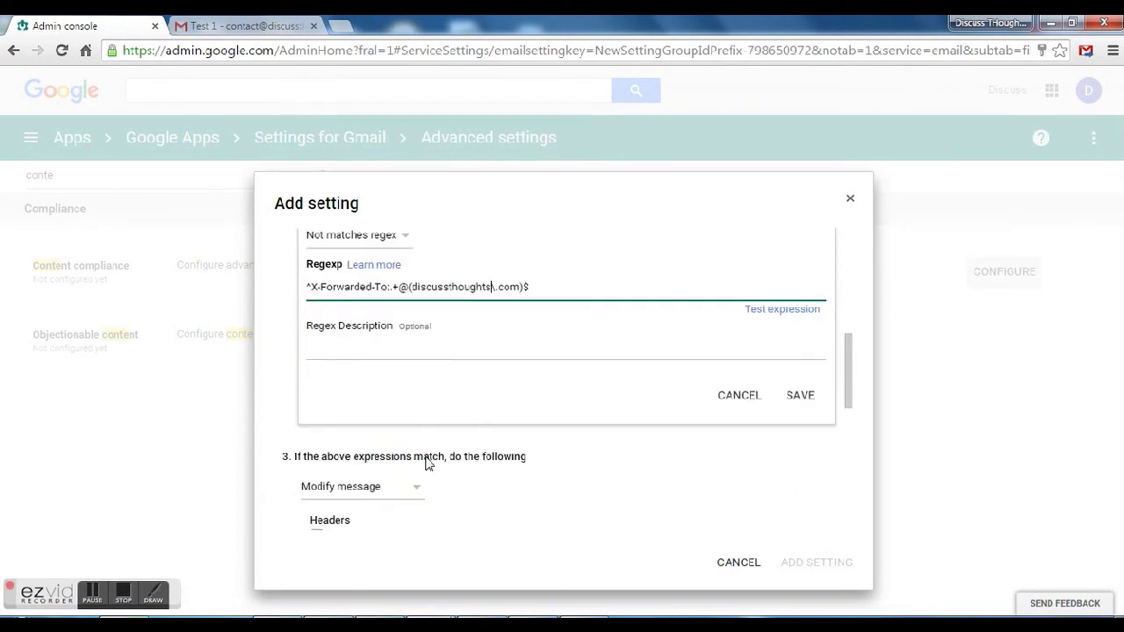
click(812, 400)
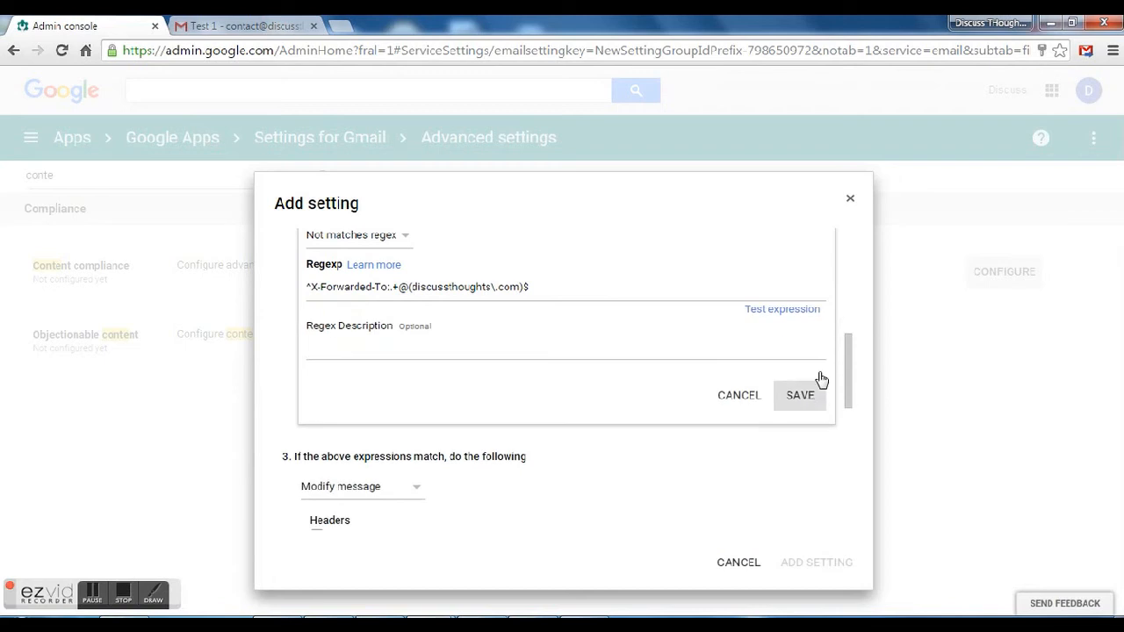
scroll(522, 422, up, 2)
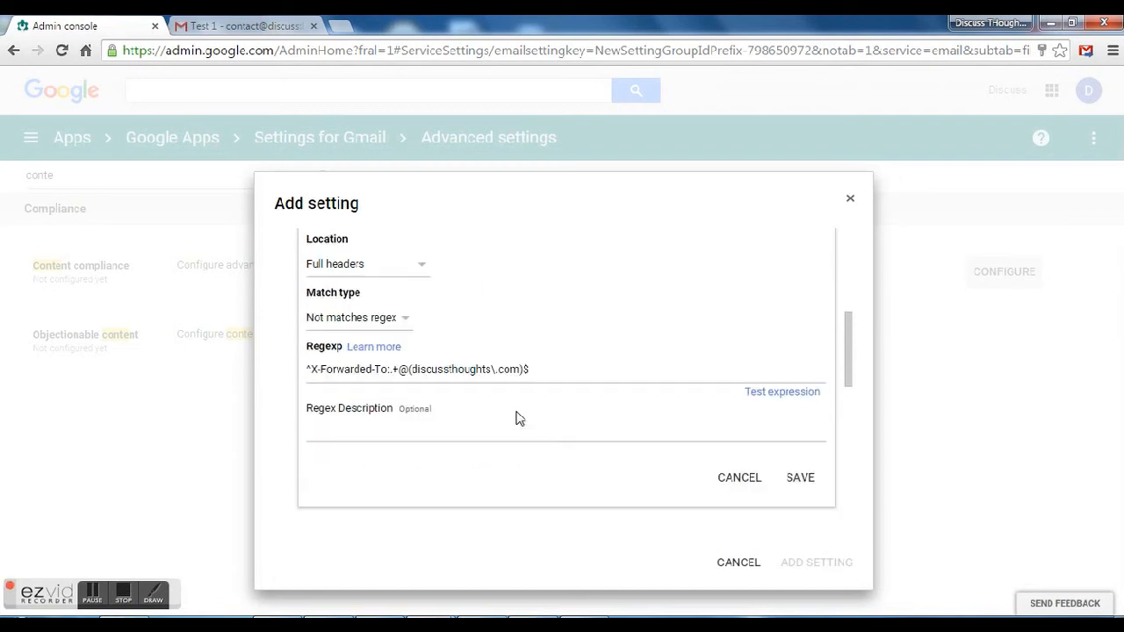
scroll(372, 373, up, 2)
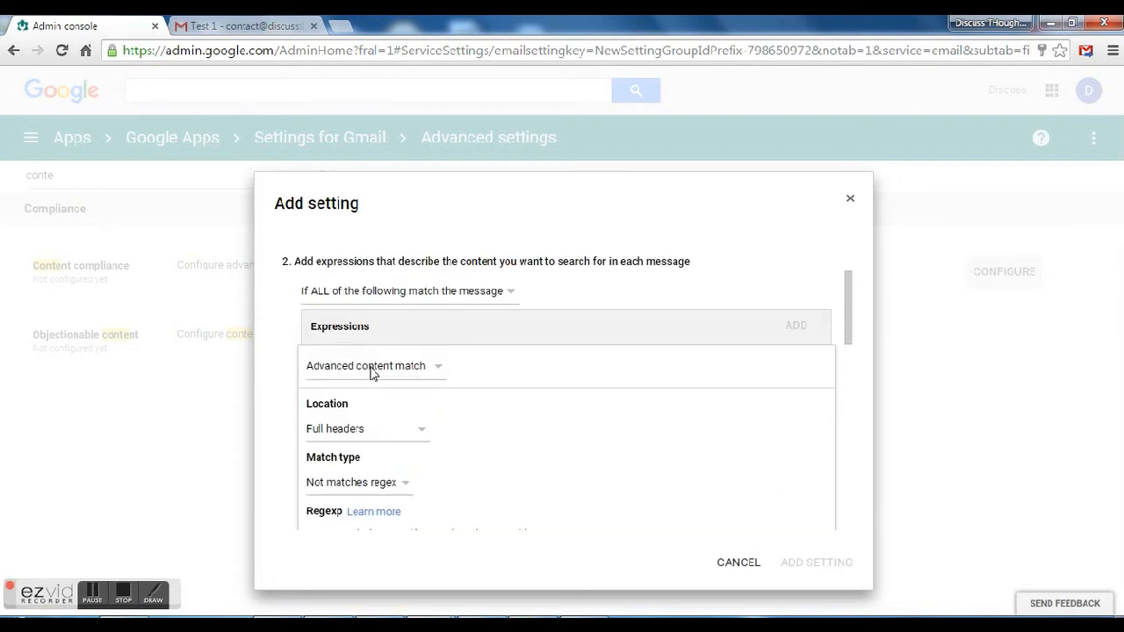
scroll(371, 372, down, 2)
scroll(372, 373, down, 1)
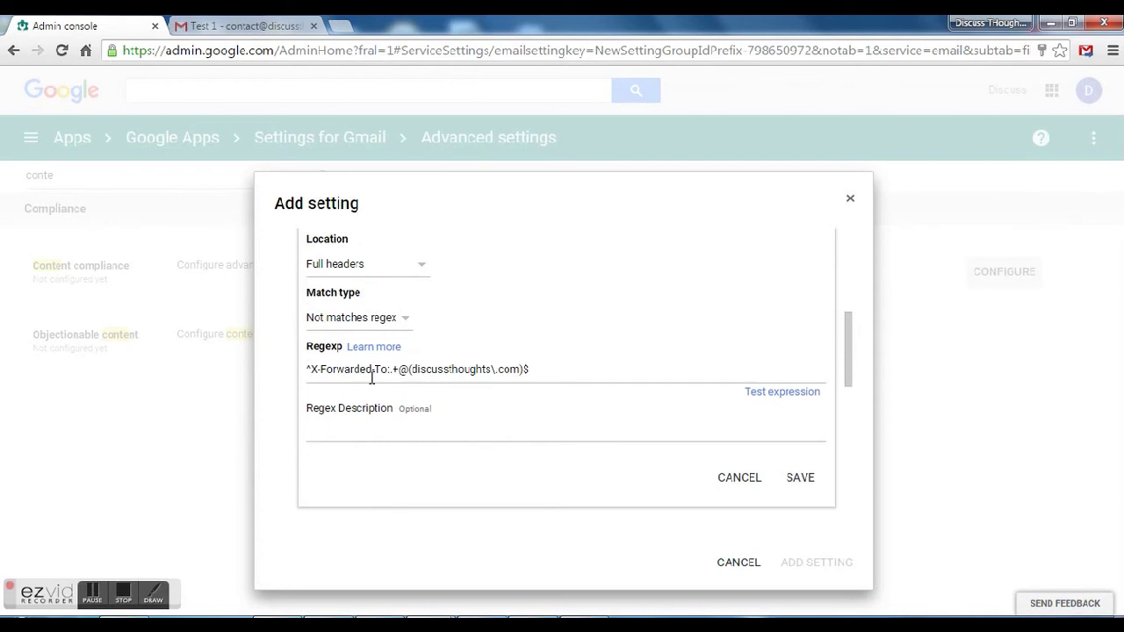
click(801, 479)
scroll(413, 402, up, 3)
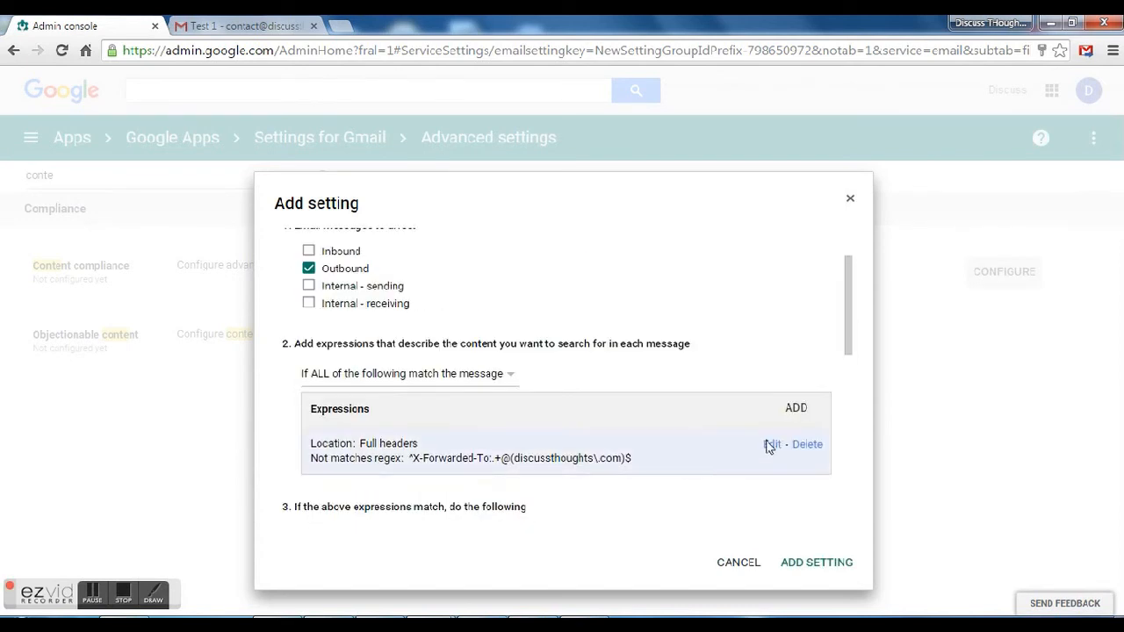
Step: Add a second Advanced content match expression over Full headers with match type Matches regex
click(795, 407)
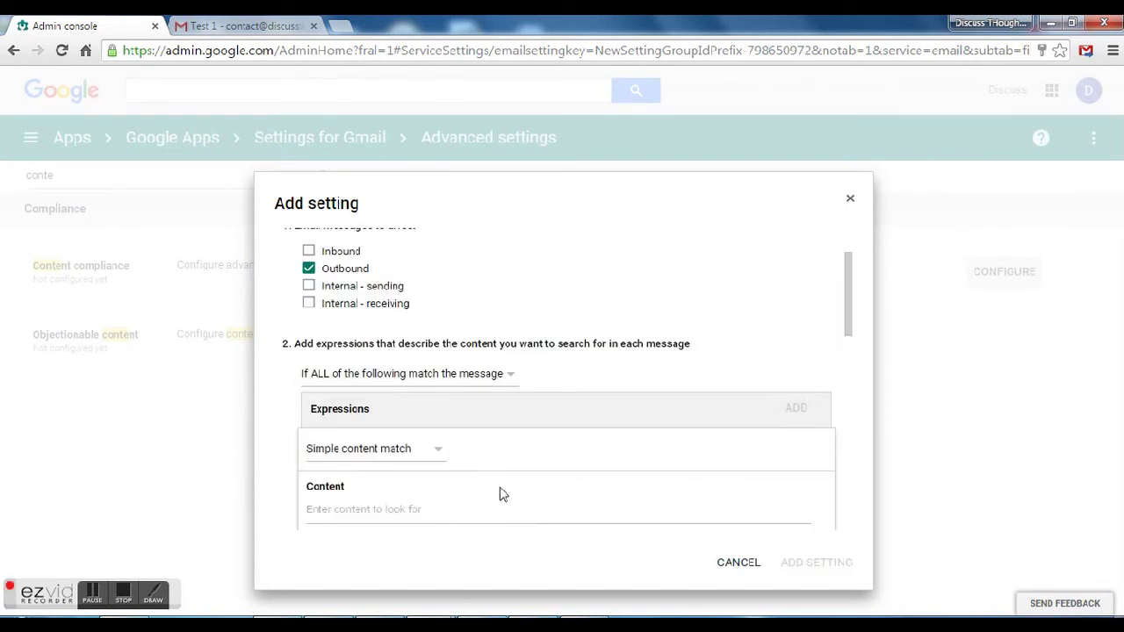
click(395, 453)
scroll(349, 511, down, 1)
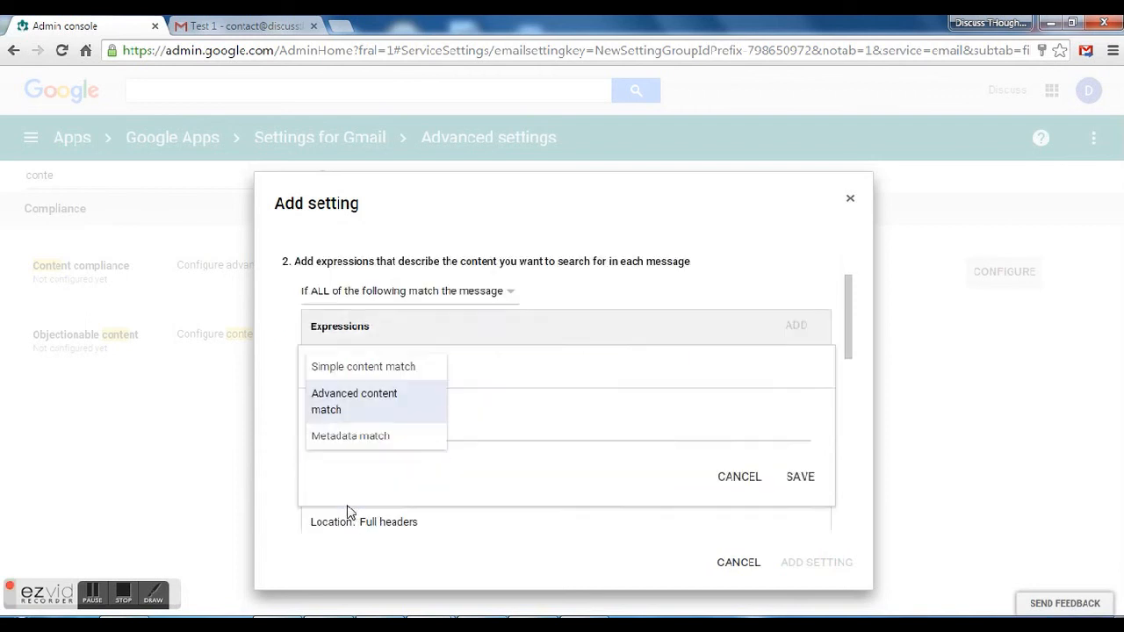
scroll(349, 511, down, 1)
click(342, 317)
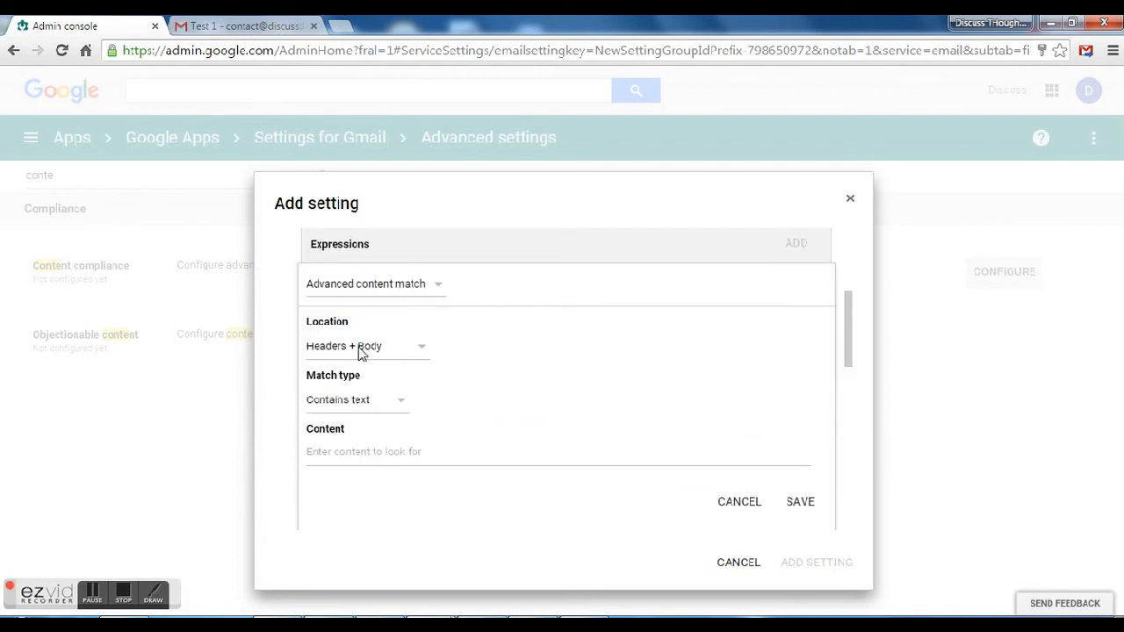
click(360, 352)
click(360, 375)
click(364, 402)
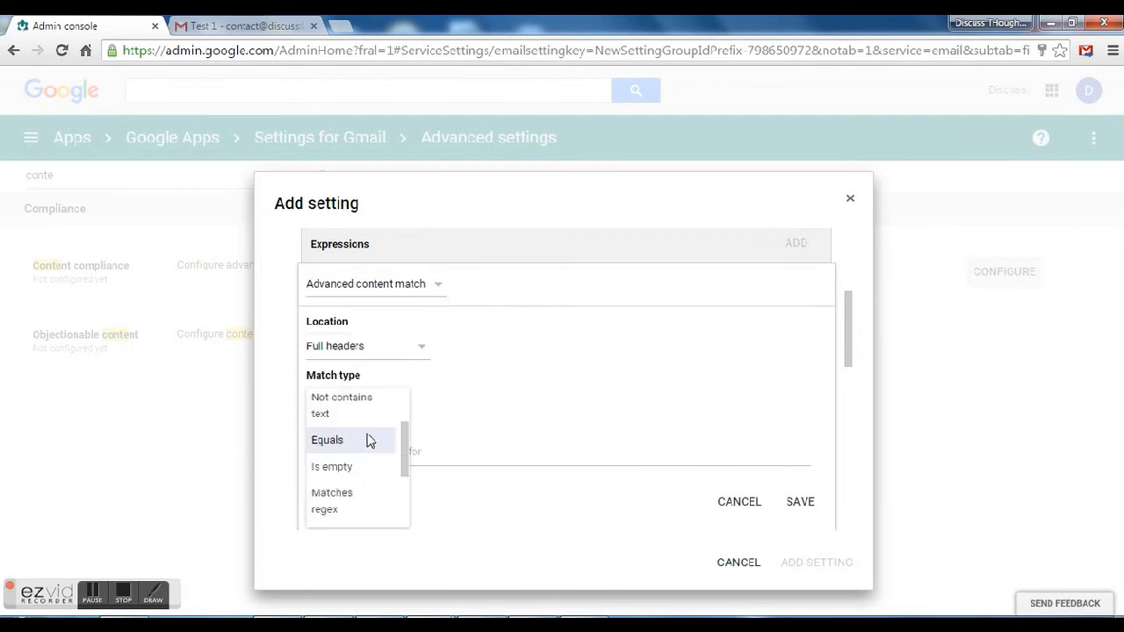
scroll(368, 440, down, 2)
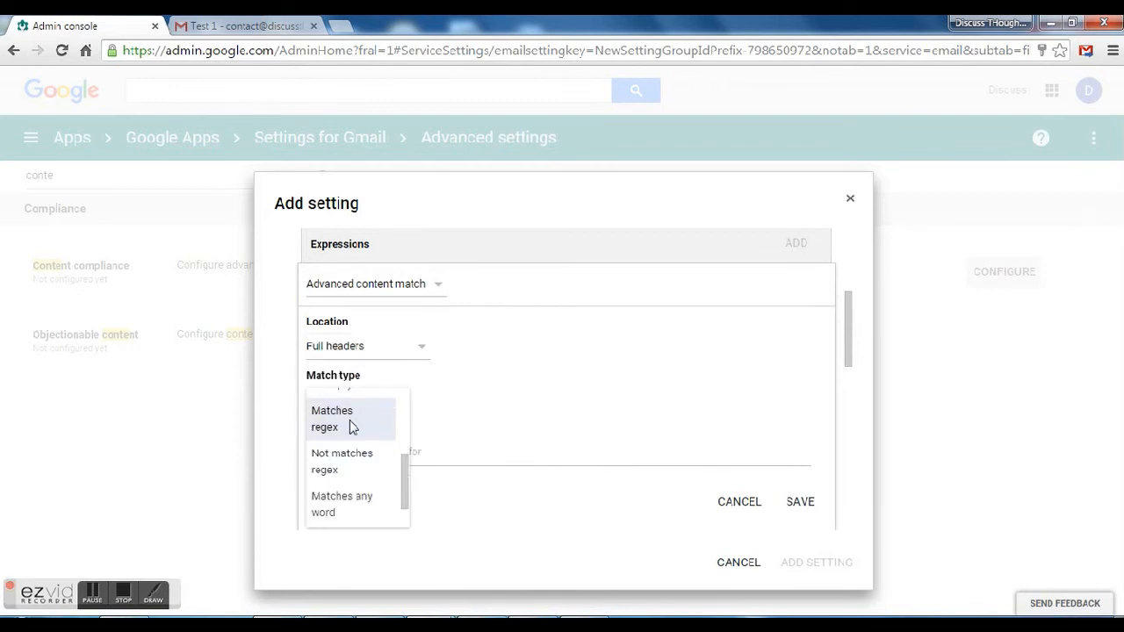
click(349, 420)
Step: Paste the forwarding regex and trim it down to ^X-Forwarded-To:
click(337, 461)
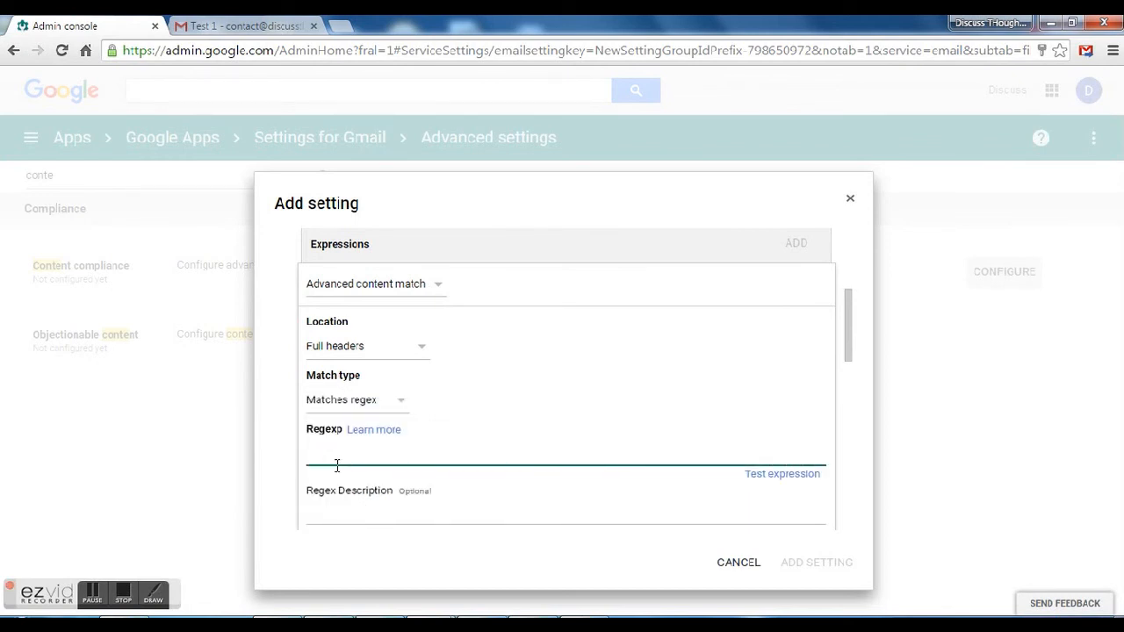
text(^X-Forwarded-To:.+@(yourdomain\.com)$)
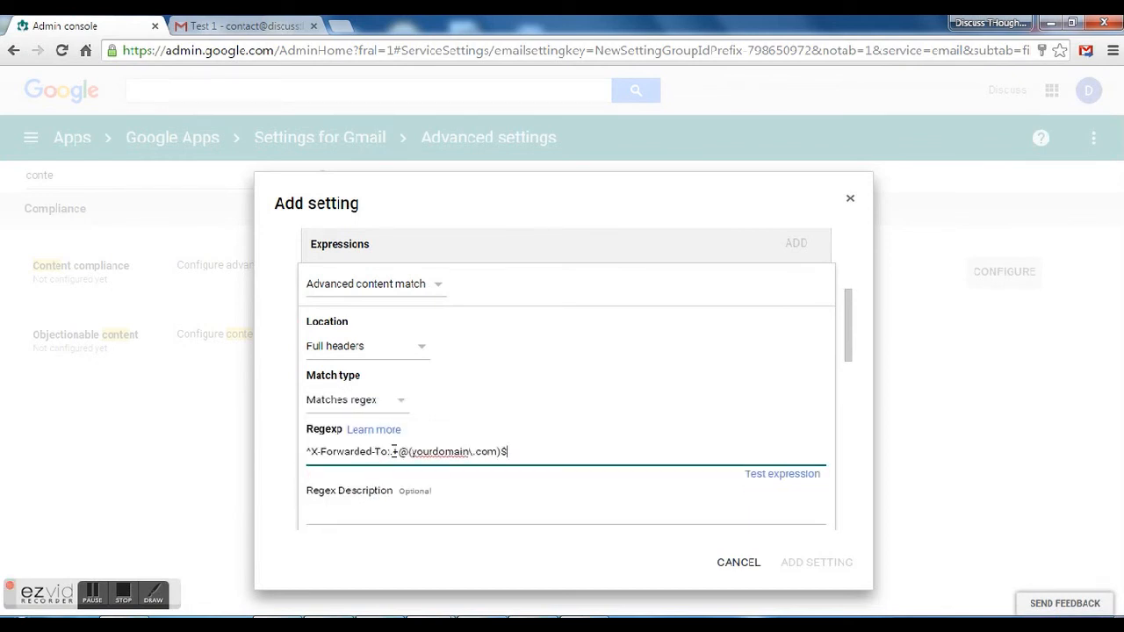
mouse_move(392, 451)
mouse_down()
mouse_move(535, 454)
mouse_move(393, 451)
mouse_up()
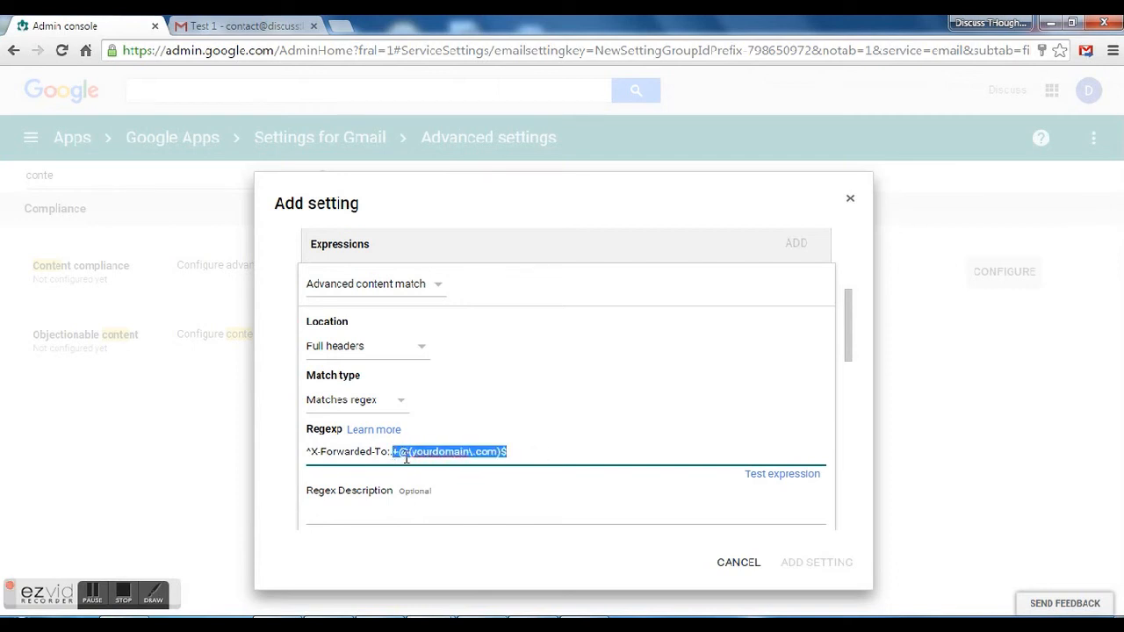
key(Delete)
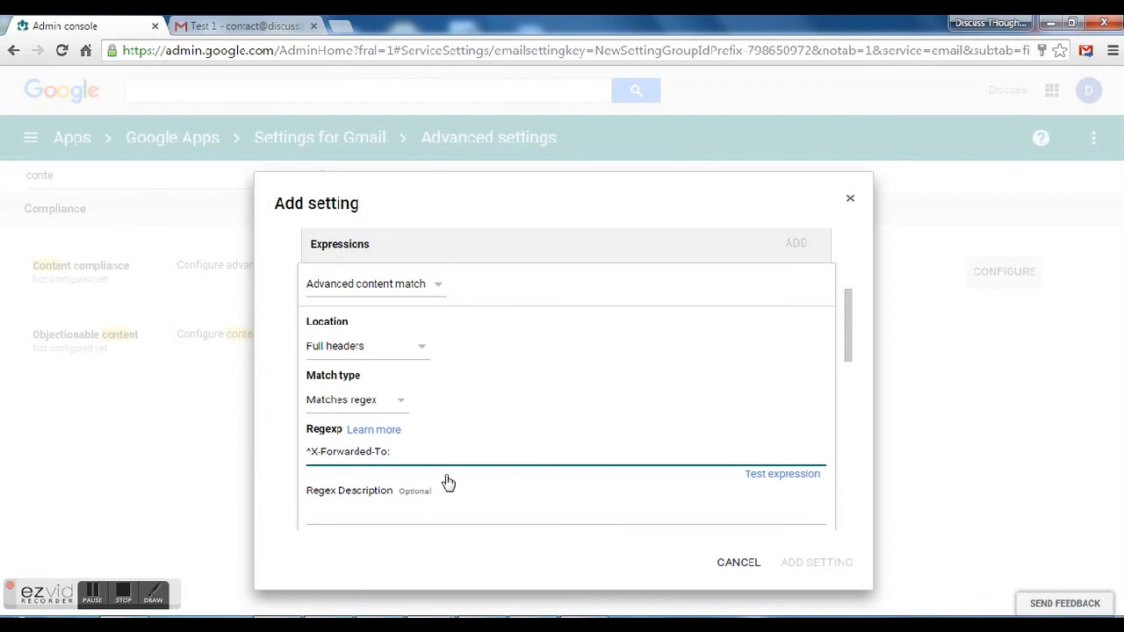
scroll(706, 492, down, 3)
scroll(707, 492, down, 2)
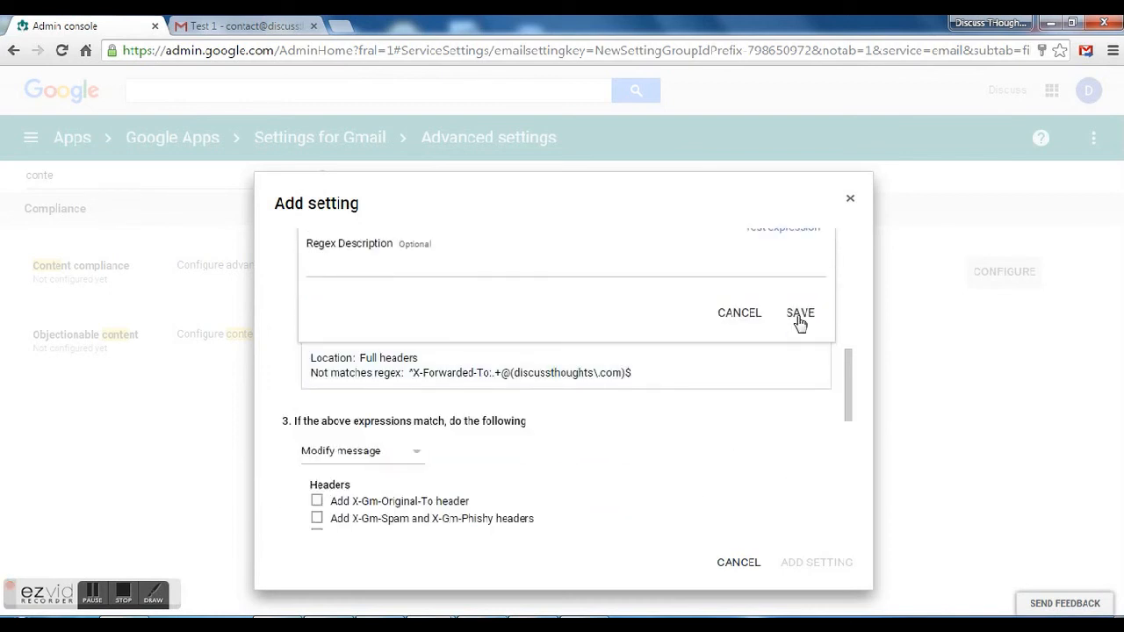
Step: Save the second expression, set the action to Reject message, and add the compliance setting
click(800, 313)
click(807, 313)
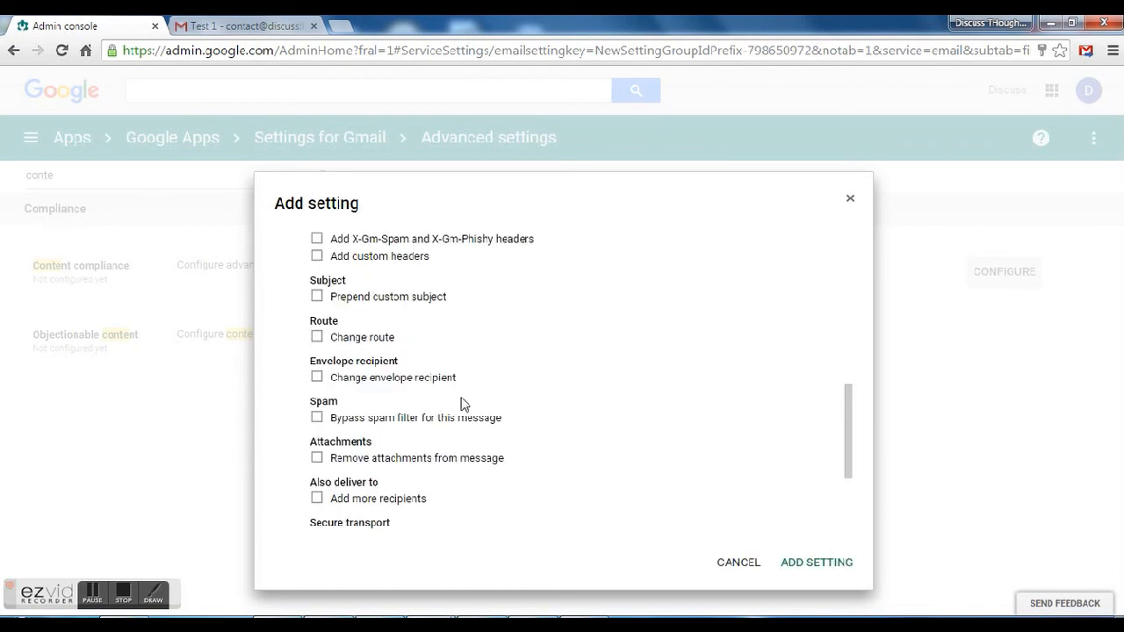
scroll(463, 402, up, 3)
scroll(464, 402, up, 2)
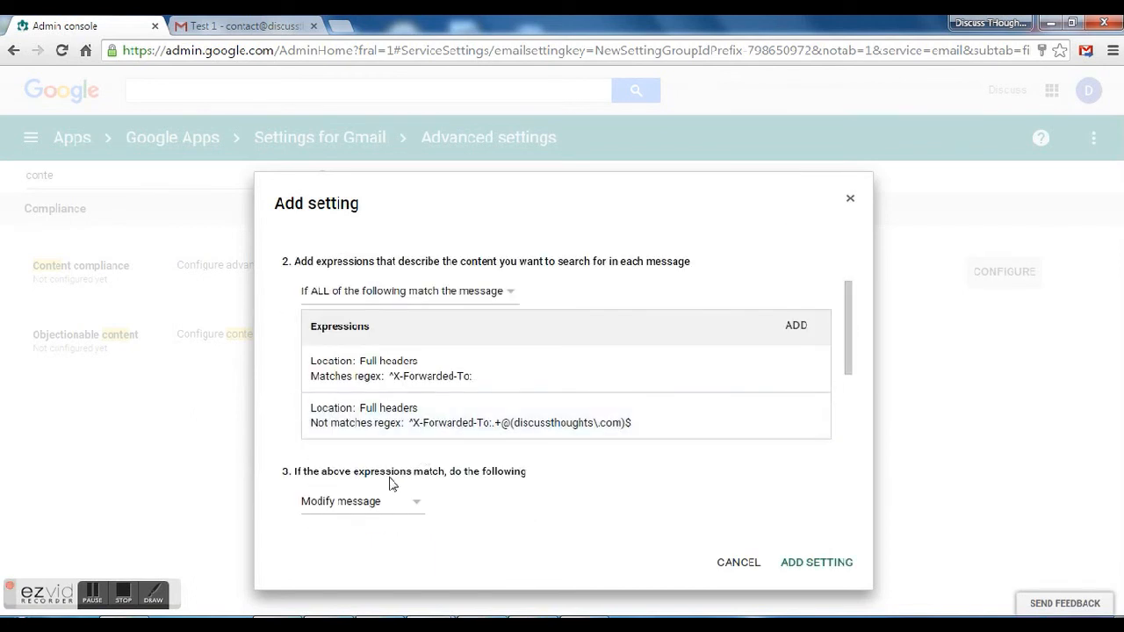
scroll(396, 474, down, 2)
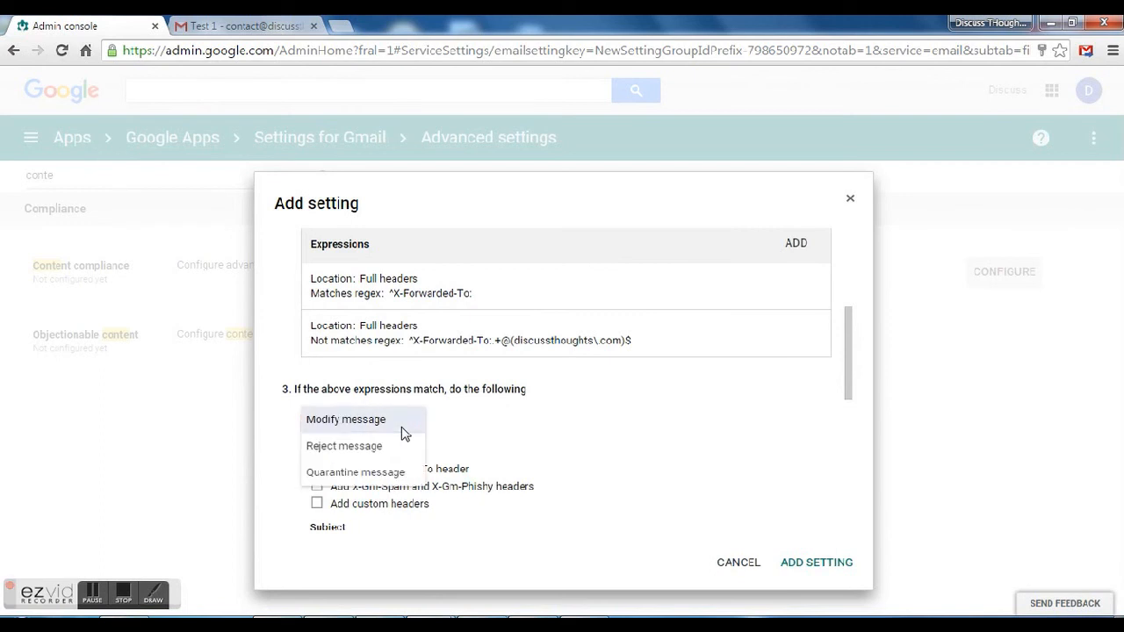
click(375, 452)
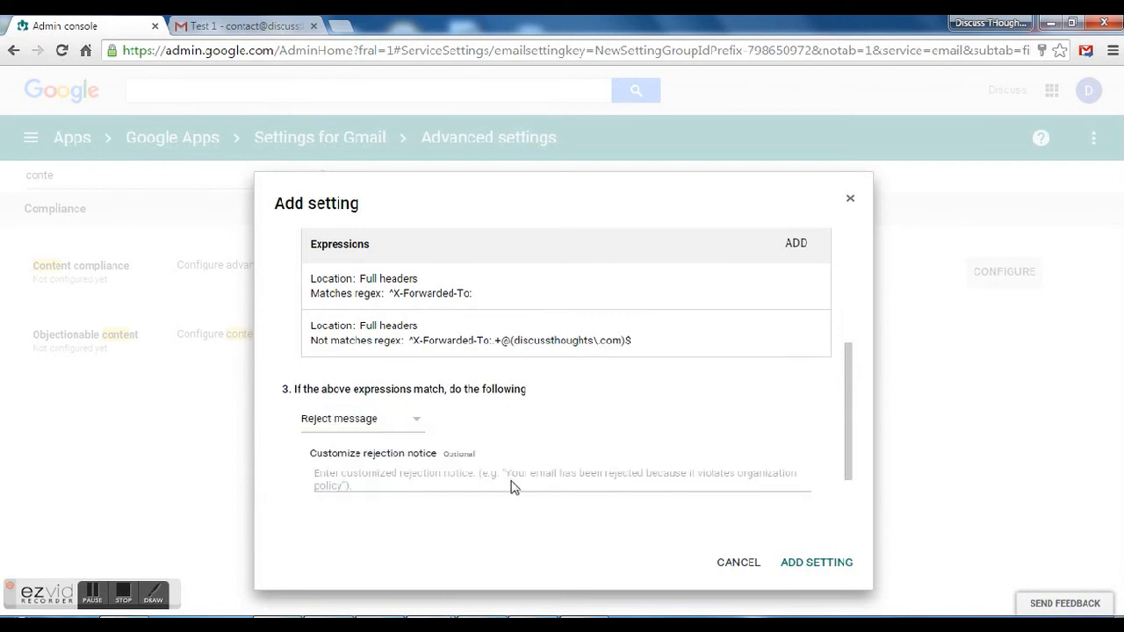
scroll(513, 483, down, 3)
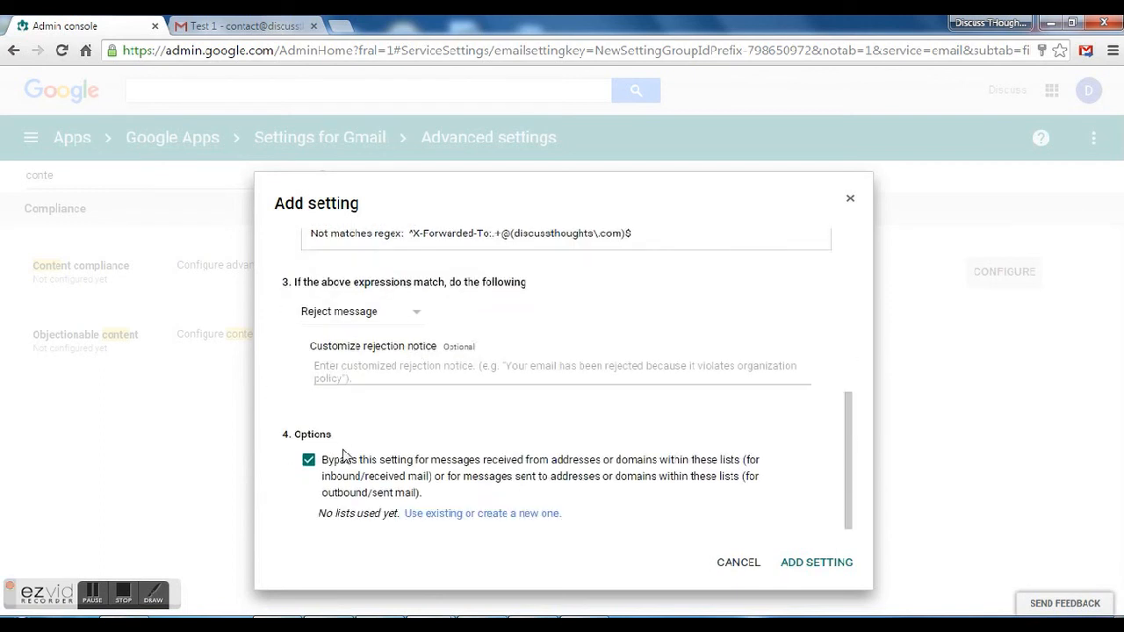
click(812, 571)
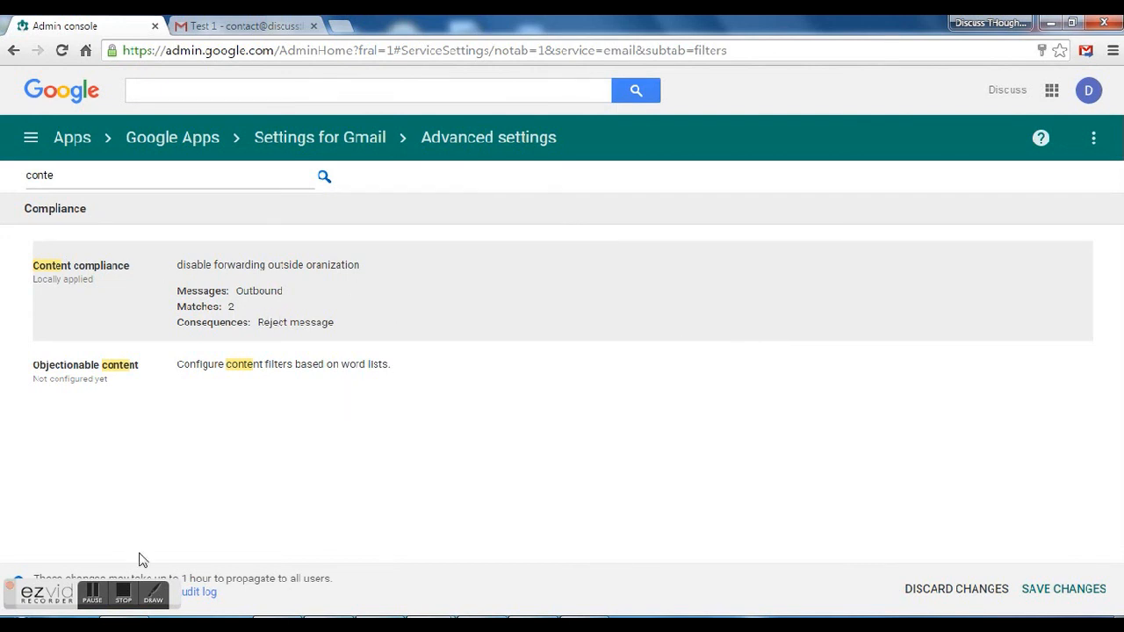
Step: Review the new rule on the Advanced settings page and save the pending Gmail changes
click(151, 595)
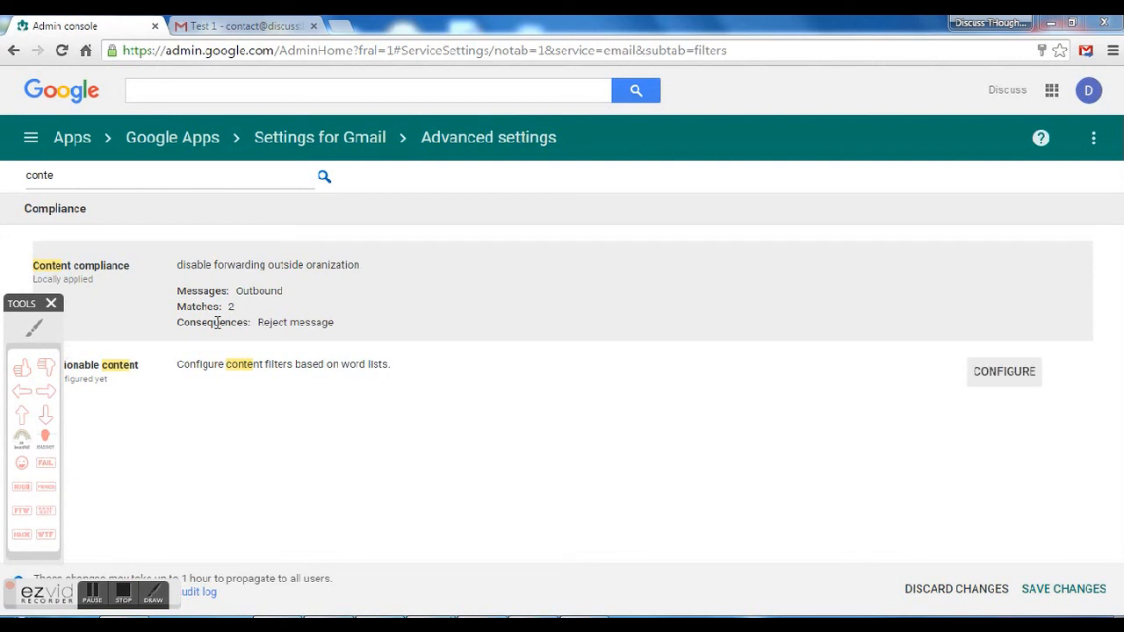
mouse_move(562, 290)
drag(123, 301, 35, 230)
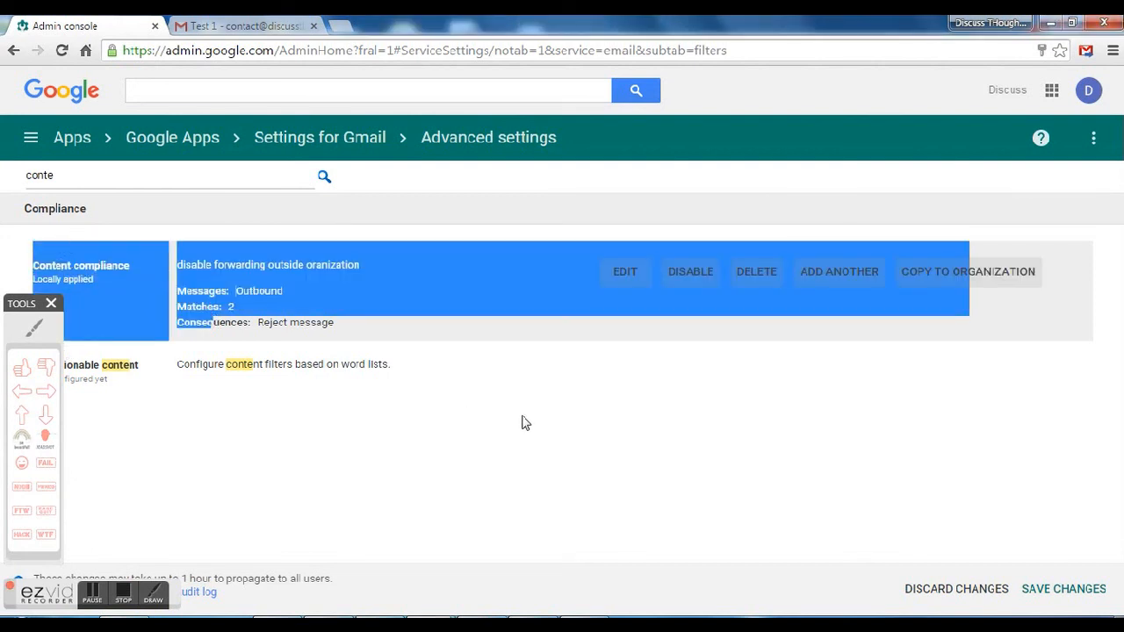
click(911, 537)
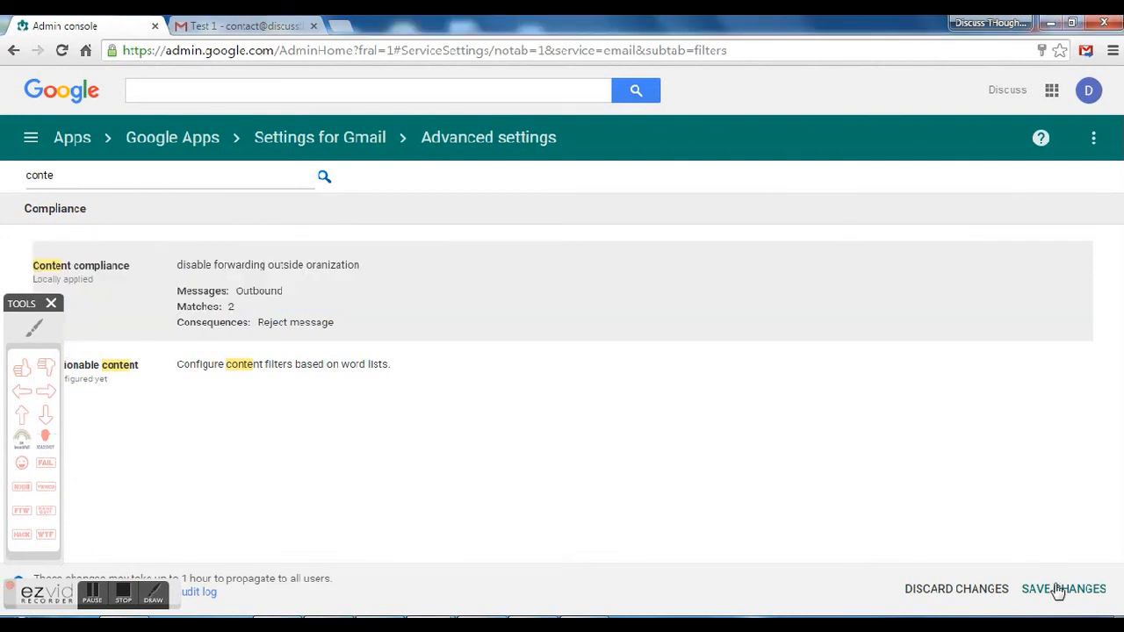
click(51, 303)
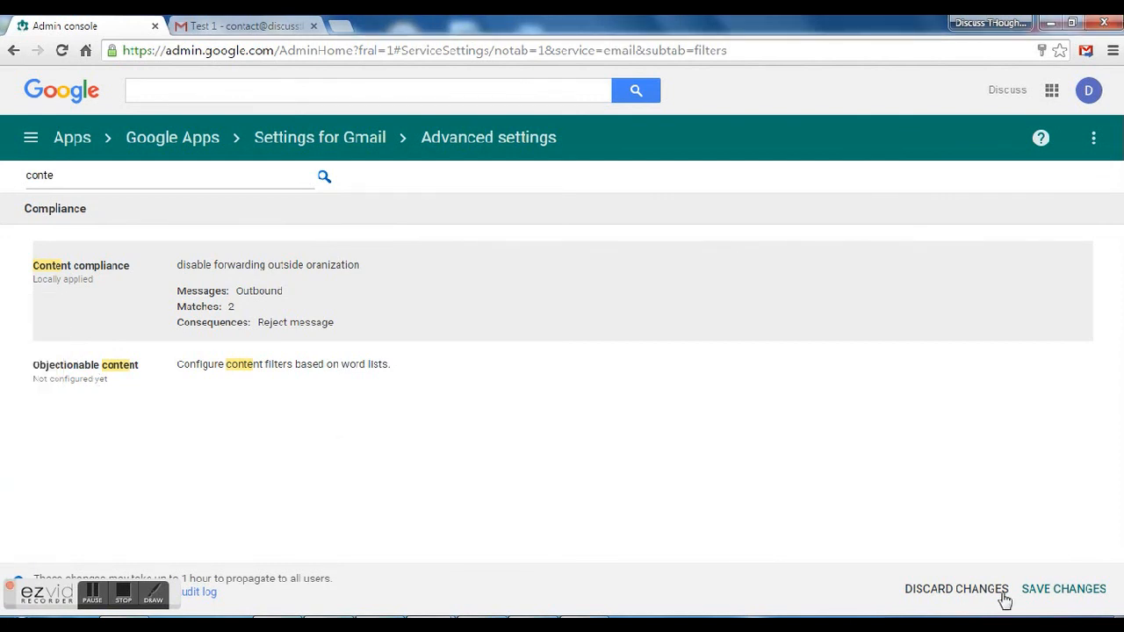
click(1036, 590)
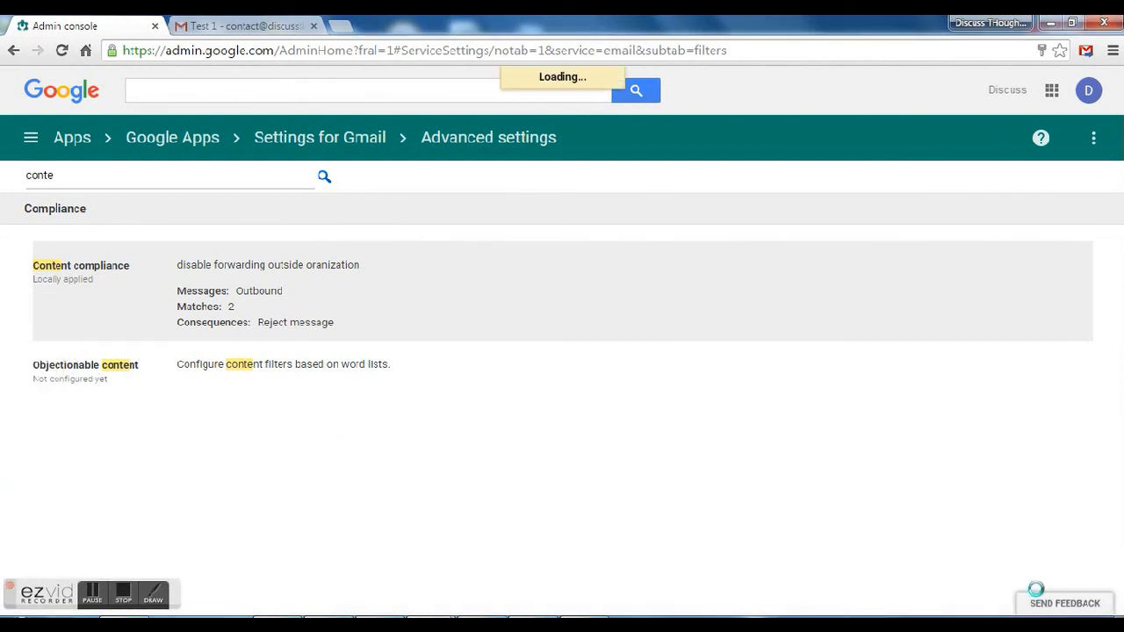